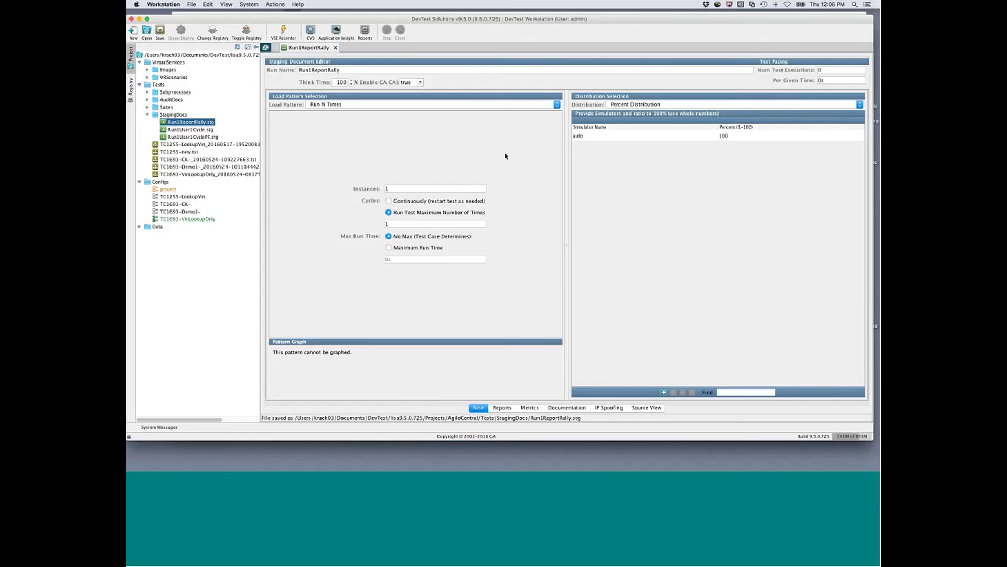
Step: Switch from DevTest Workstation to Firefox showing the Agile Central Test Cases page
key(super+Tab)
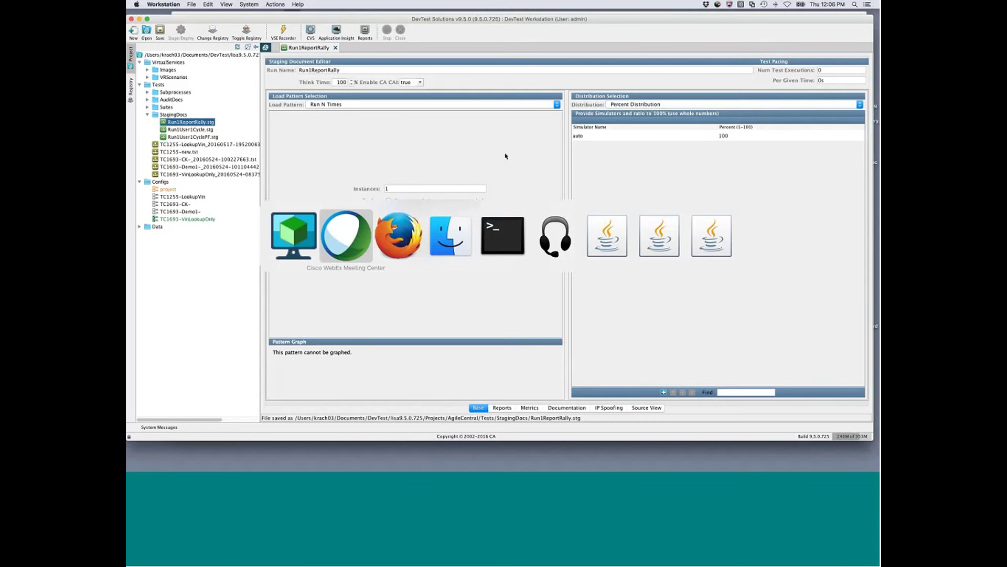
key(super+Tab)
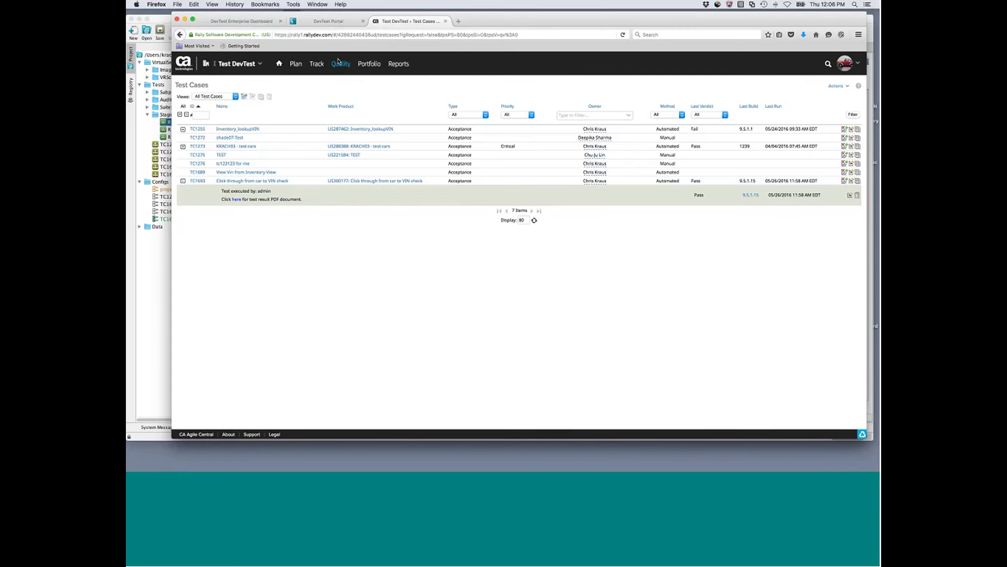
mouse_move(340, 64)
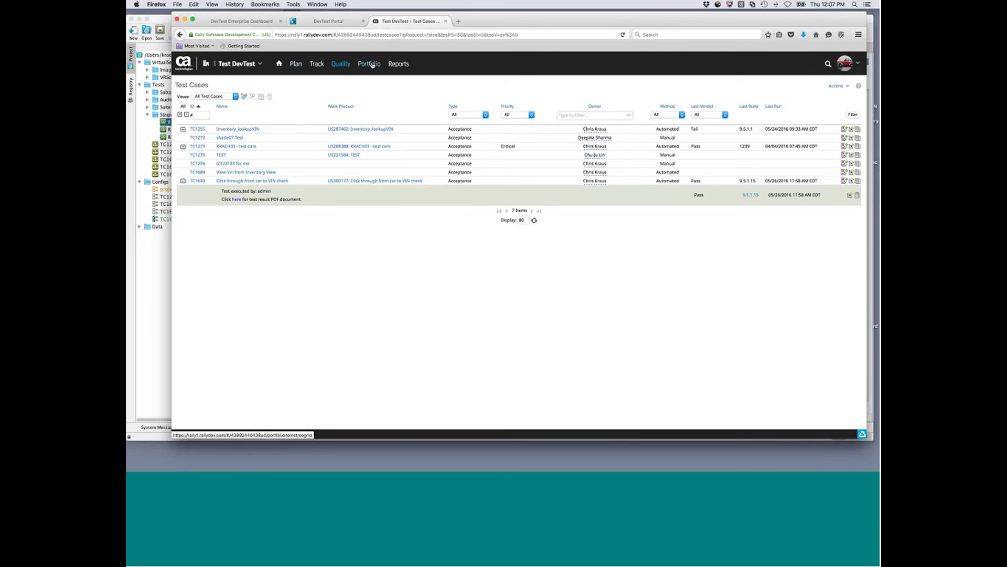
Step: Open Plan > User Stories and filter by one owner, leaving eight stories listed
click(296, 64)
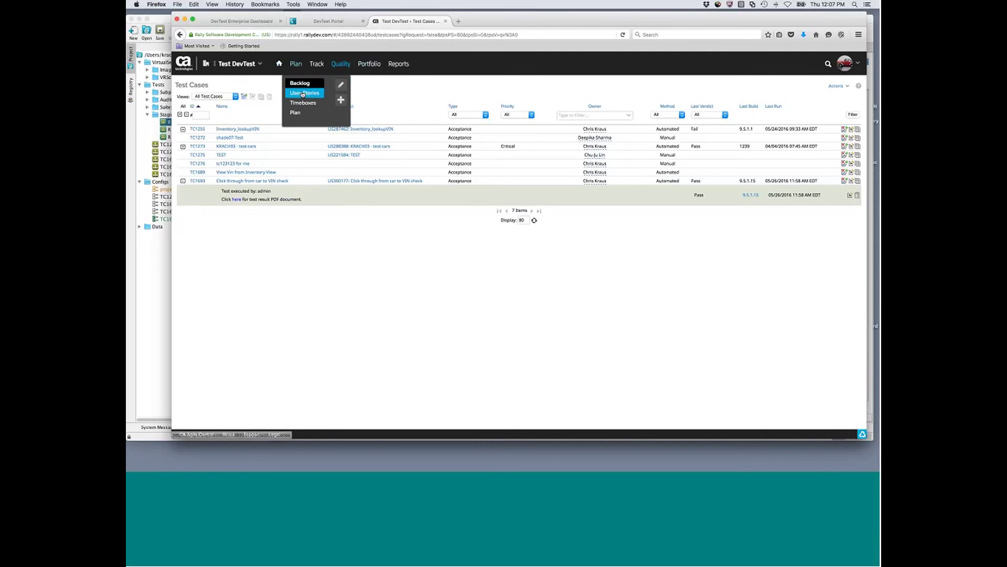
click(303, 93)
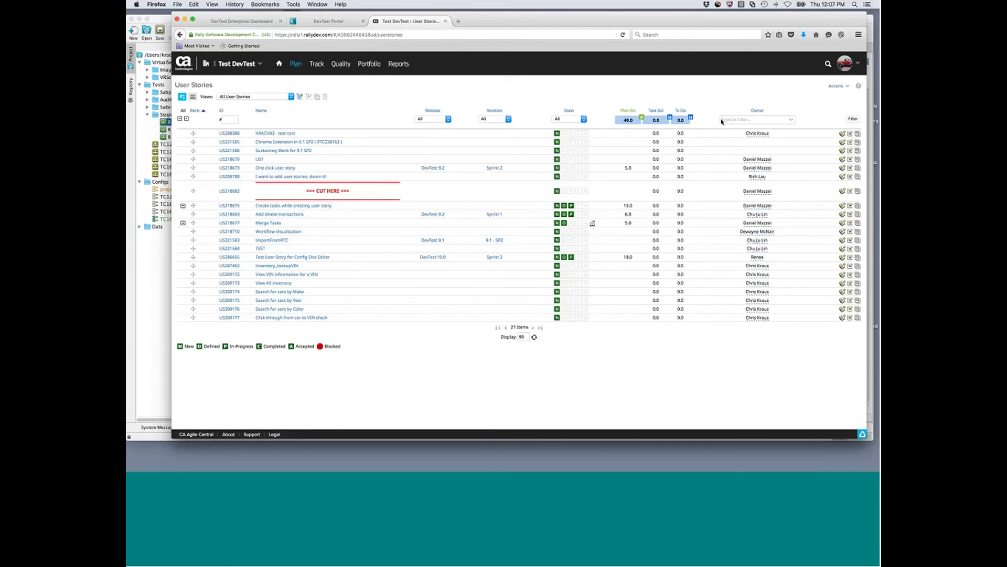
click(737, 120)
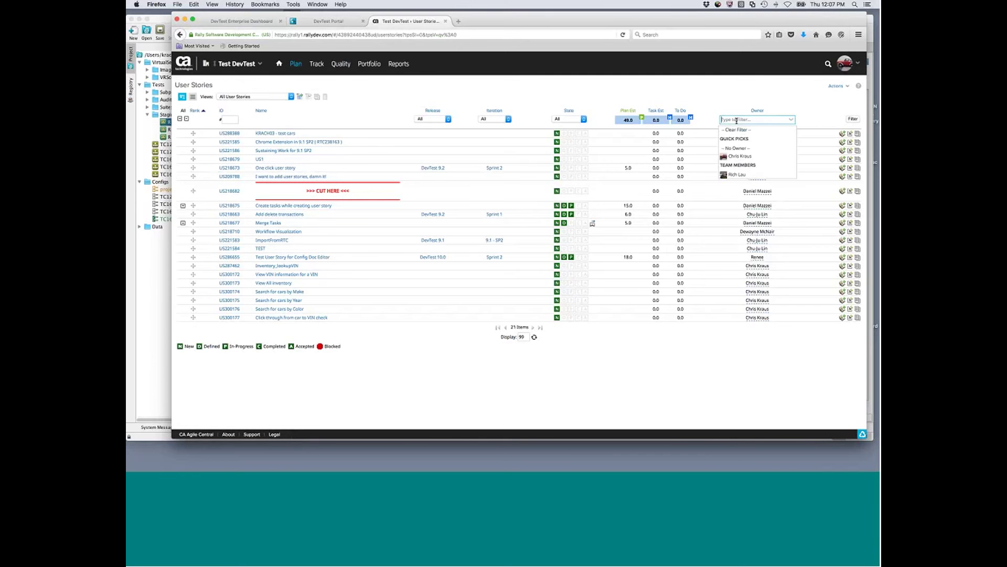
click(739, 156)
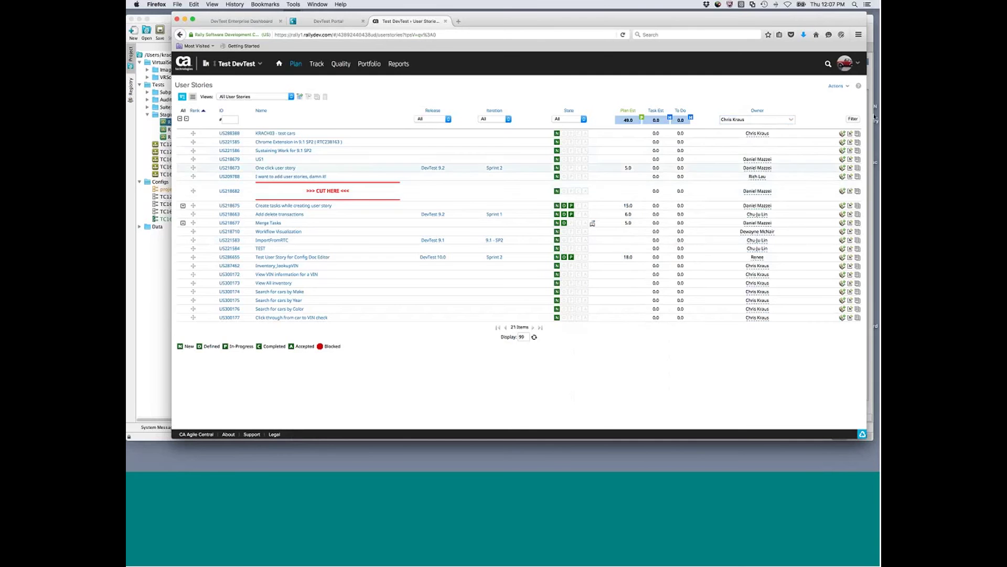
click(838, 120)
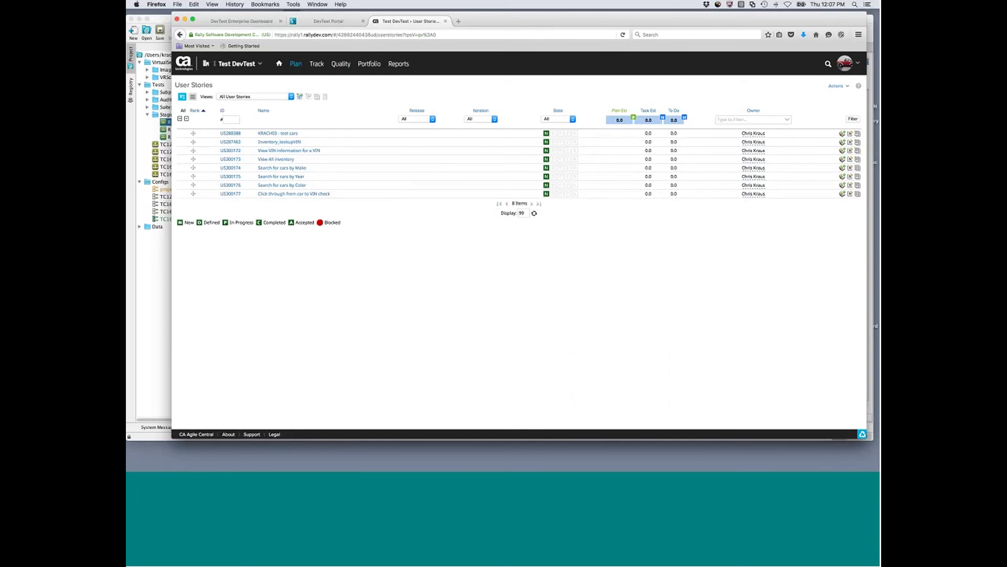
Step: Open the 'Click through from car to VIN check' story's test cases and TC1693's build 9.5.1.15 Pass details
click(271, 195)
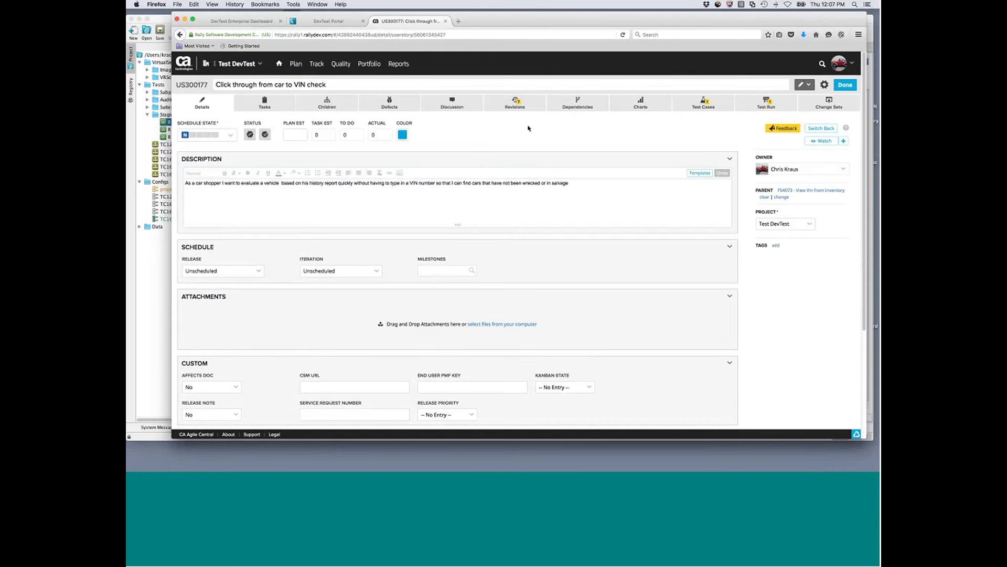
click(704, 102)
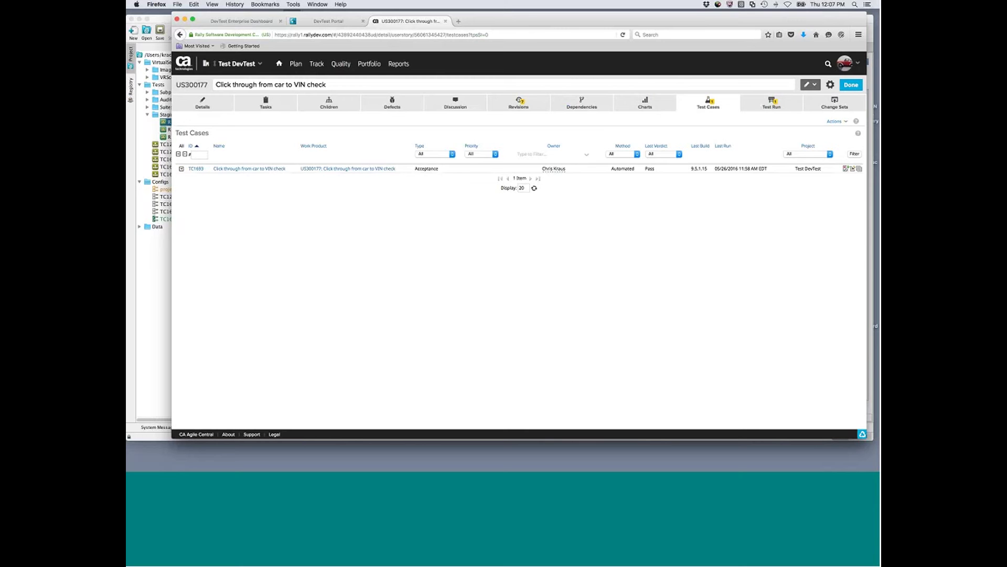
click(181, 169)
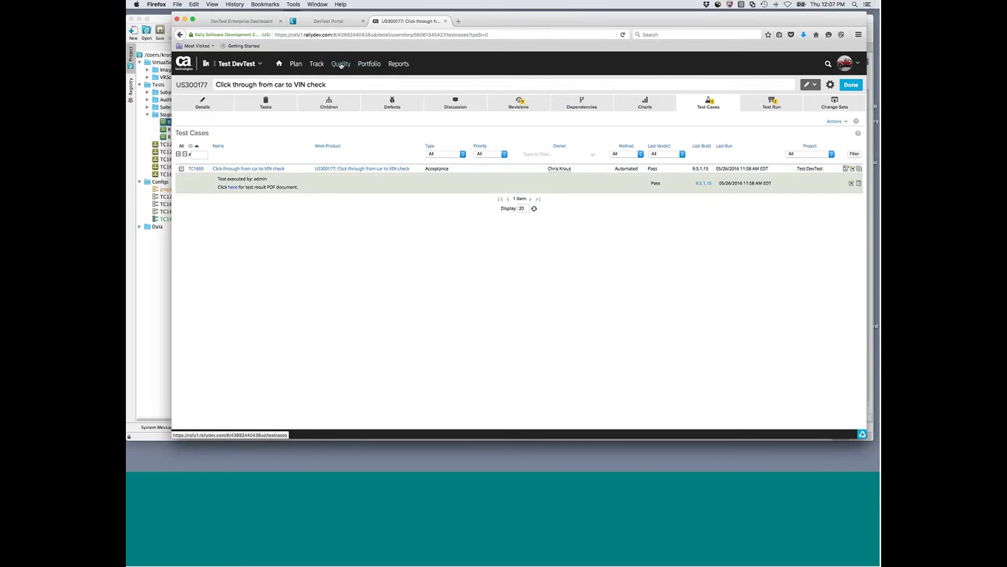
click(346, 103)
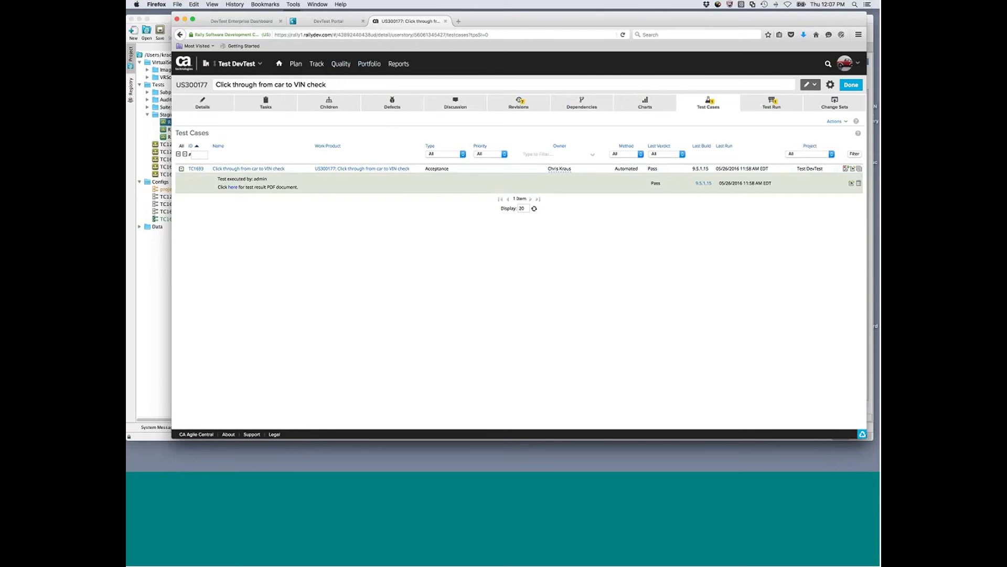
click(707, 185)
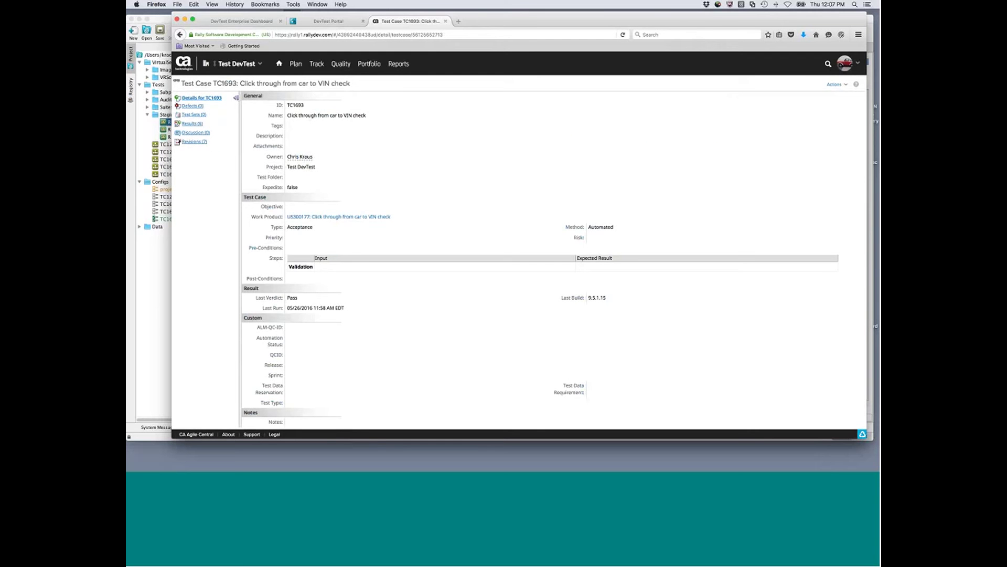
Step: Check TC1693's six recorded results, then return to Quality > Test Cases
click(192, 124)
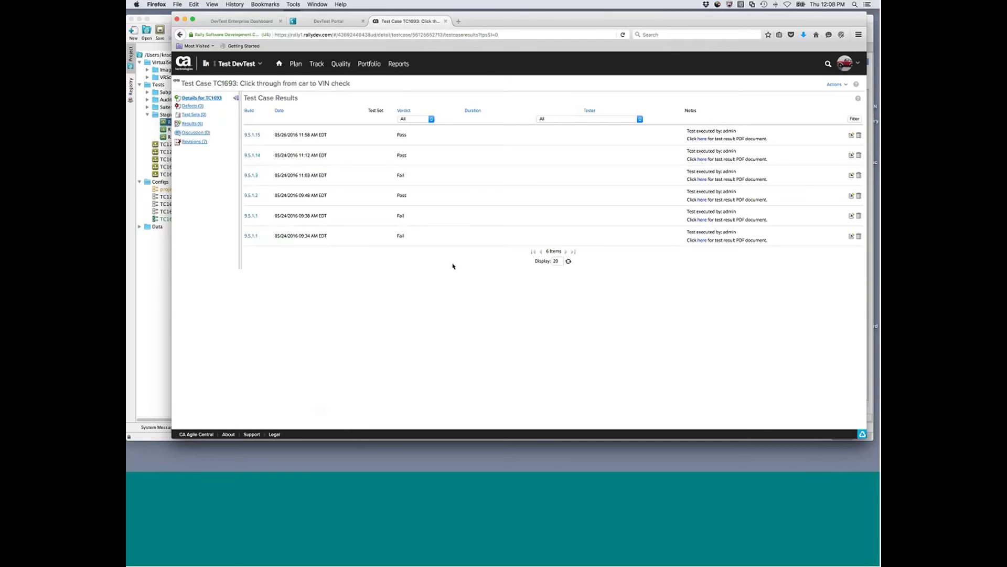
mouse_move(341, 64)
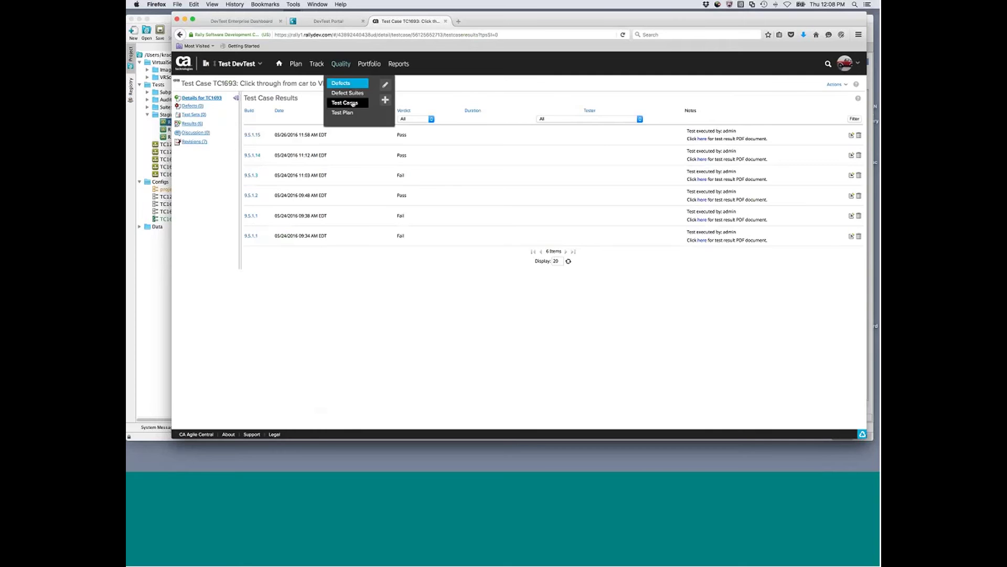
click(352, 104)
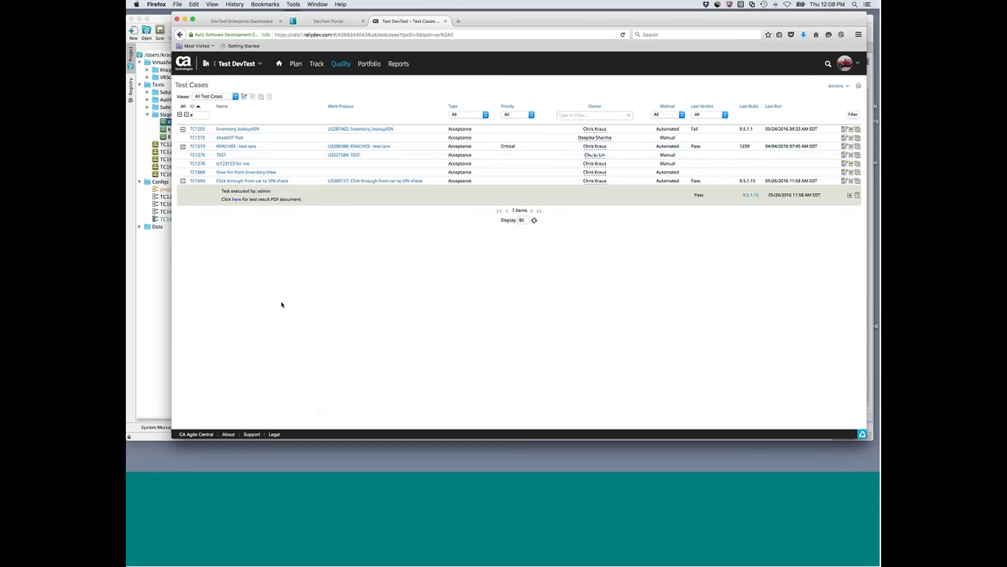
Step: In DevTest Workstation, review Run1ReportRally's Agile Central Report Generator parameters, including the build number
key(super+Tab)
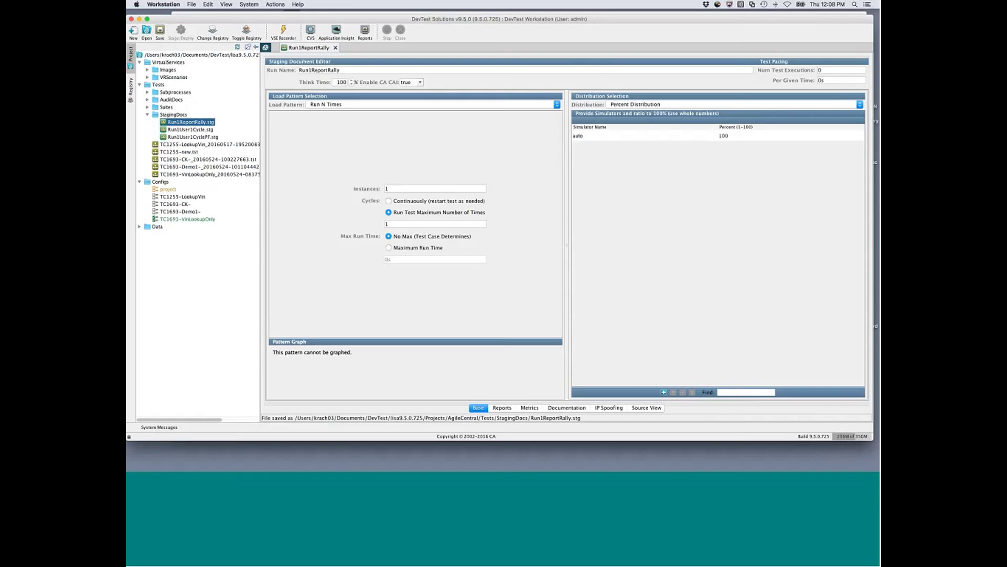
click(502, 408)
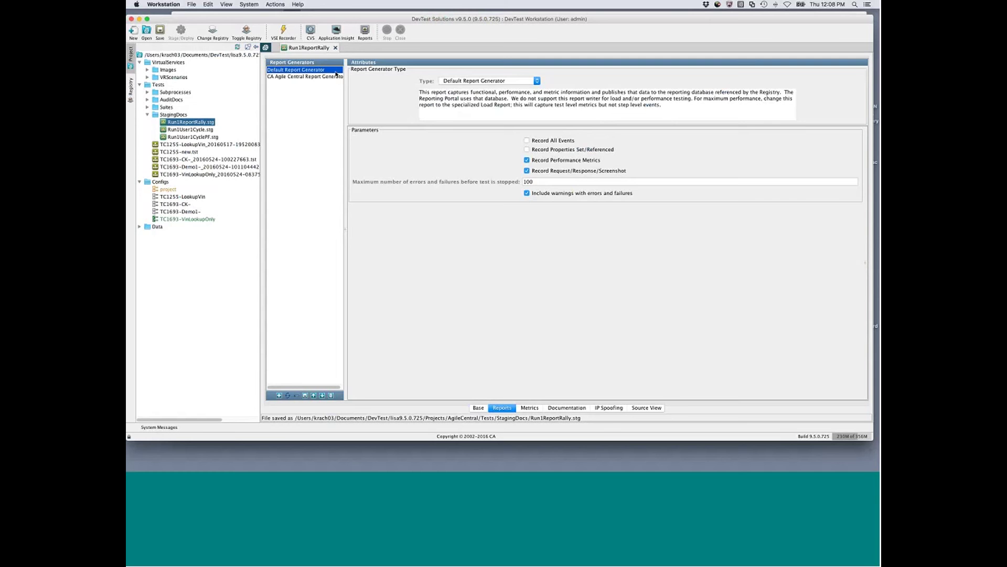
click(313, 77)
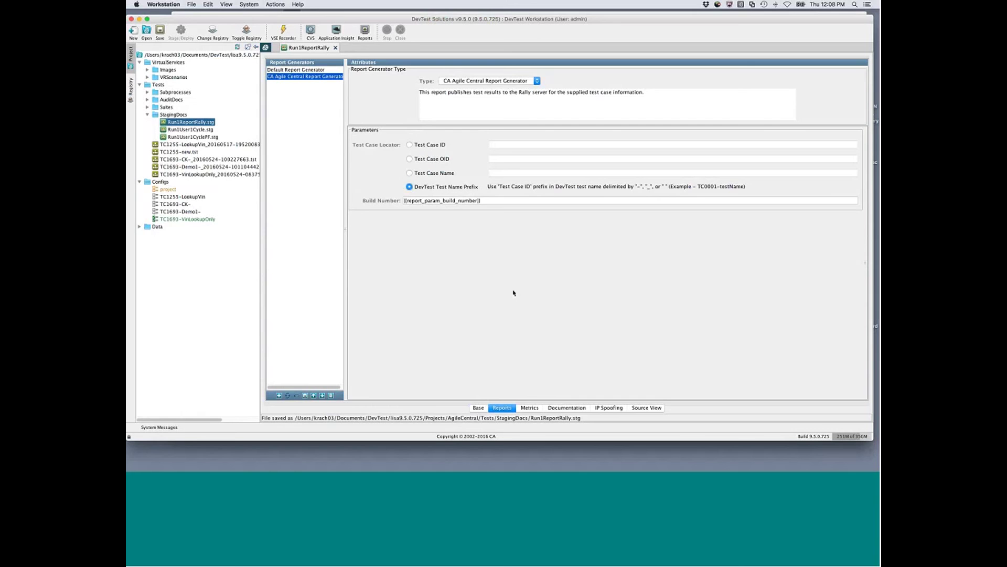
click(199, 166)
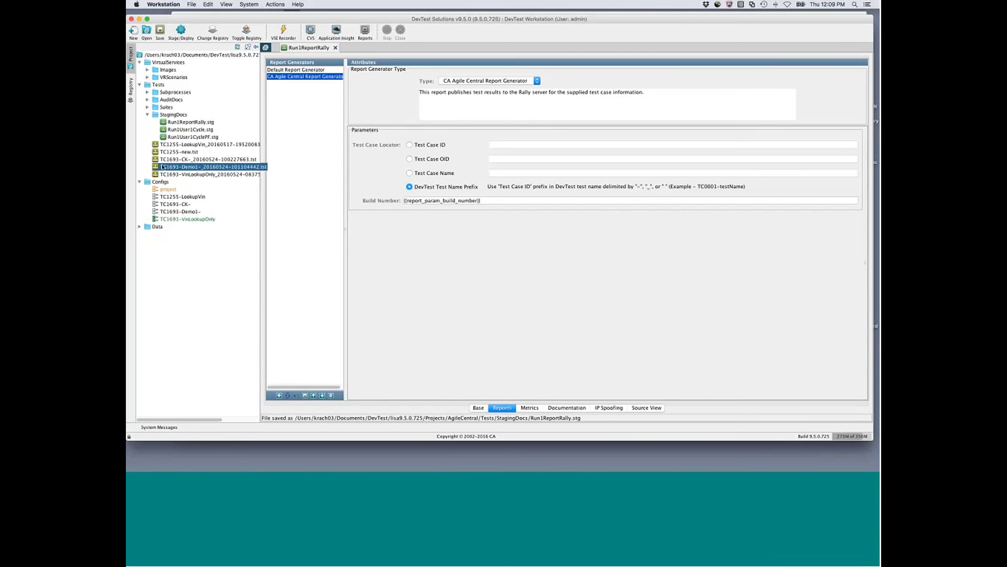
key(super+Tab)
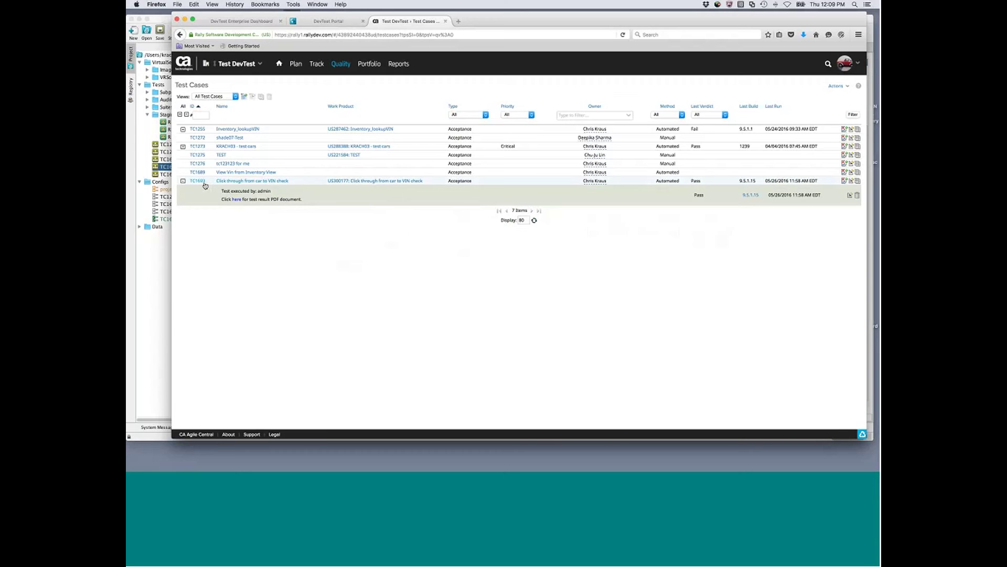
Step: Preview TC1693's description in the Agile Central Test Cases list
mouse_move(205, 184)
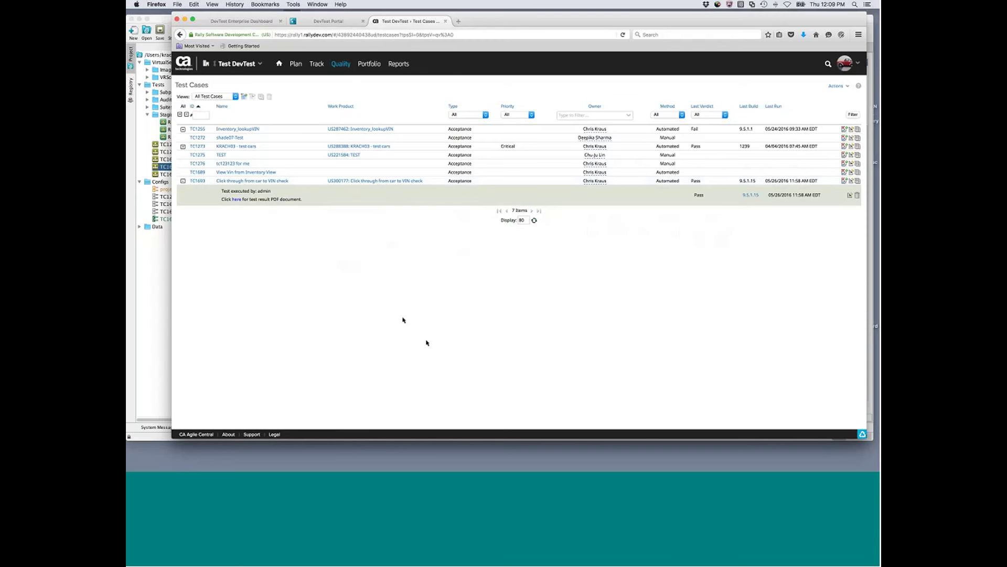
Step: Open the Run with Options form for the TC1693-Demo1 test in DevTest Portal
click(333, 22)
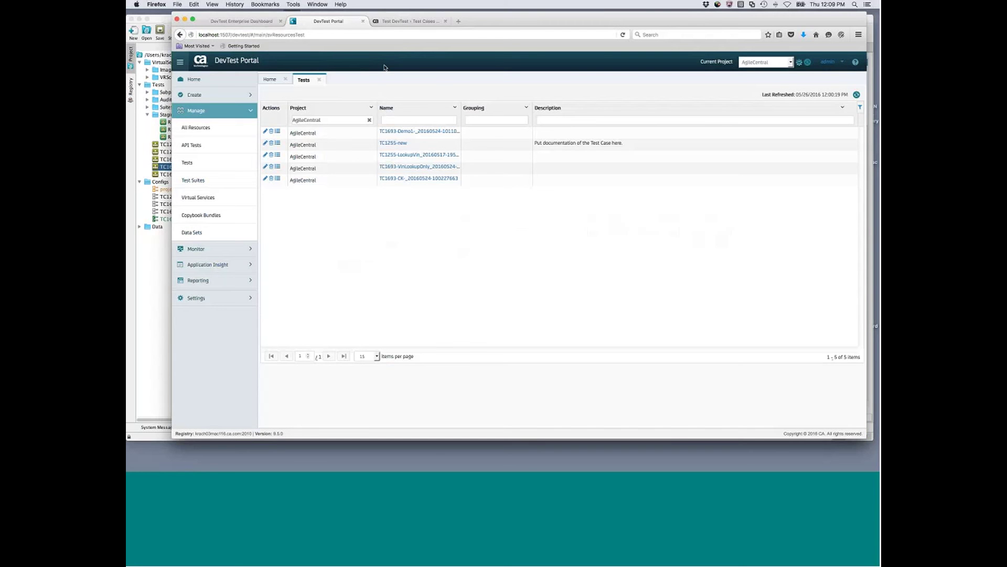
drag(649, 21, 603, 15)
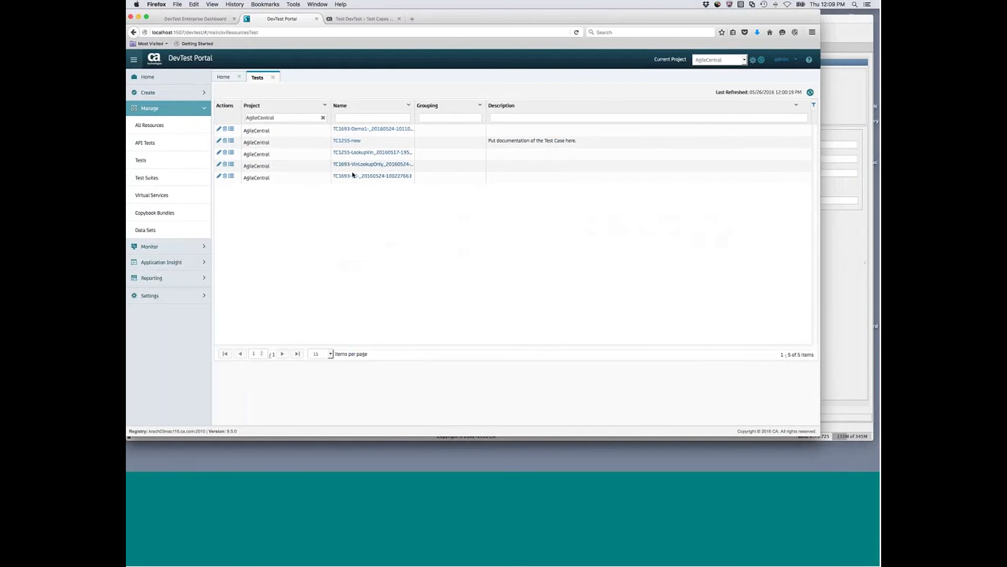
click(231, 129)
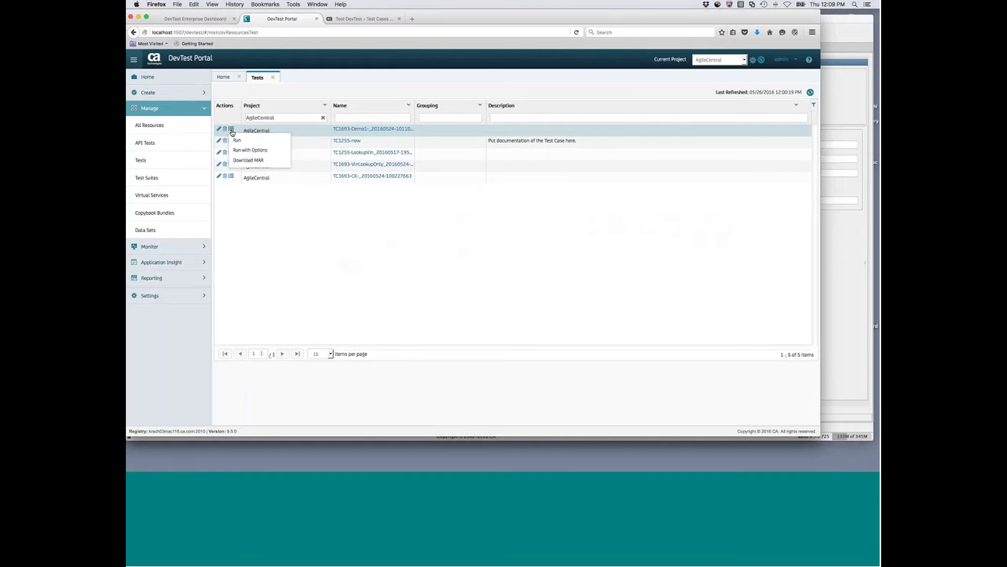
click(251, 151)
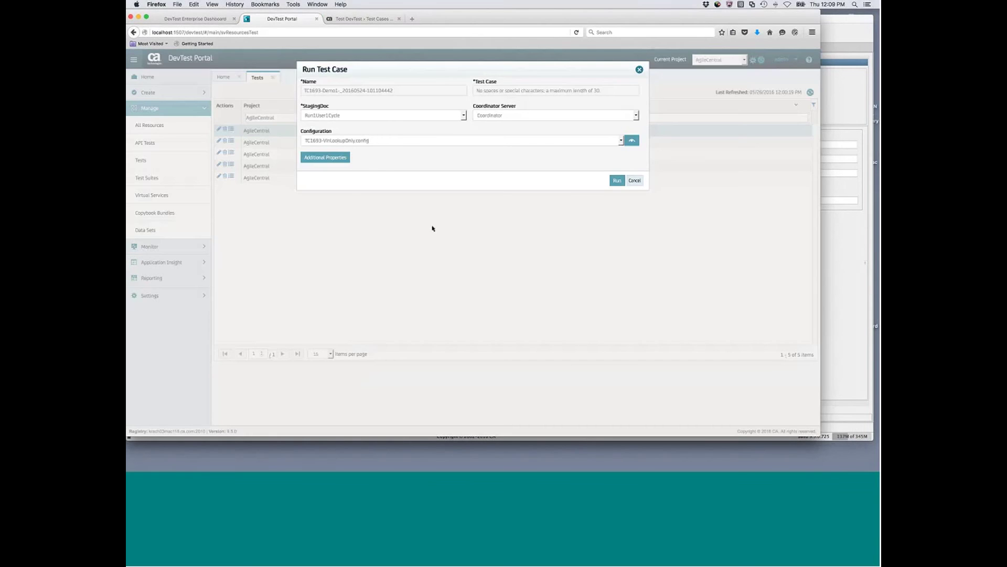
Step: Choose the Run1ReportRally staging document and add the property report_param_build_number
click(463, 116)
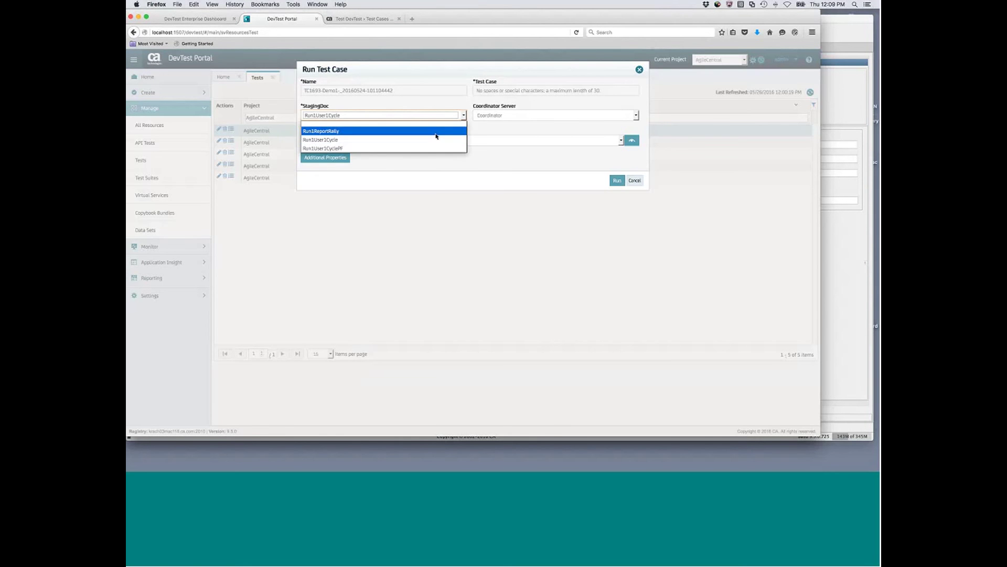
click(436, 132)
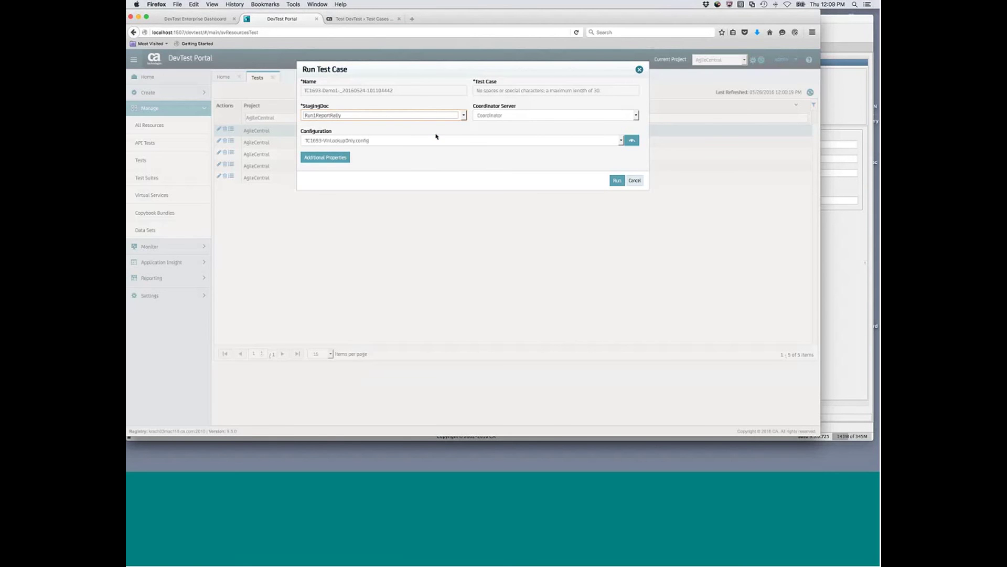
click(337, 159)
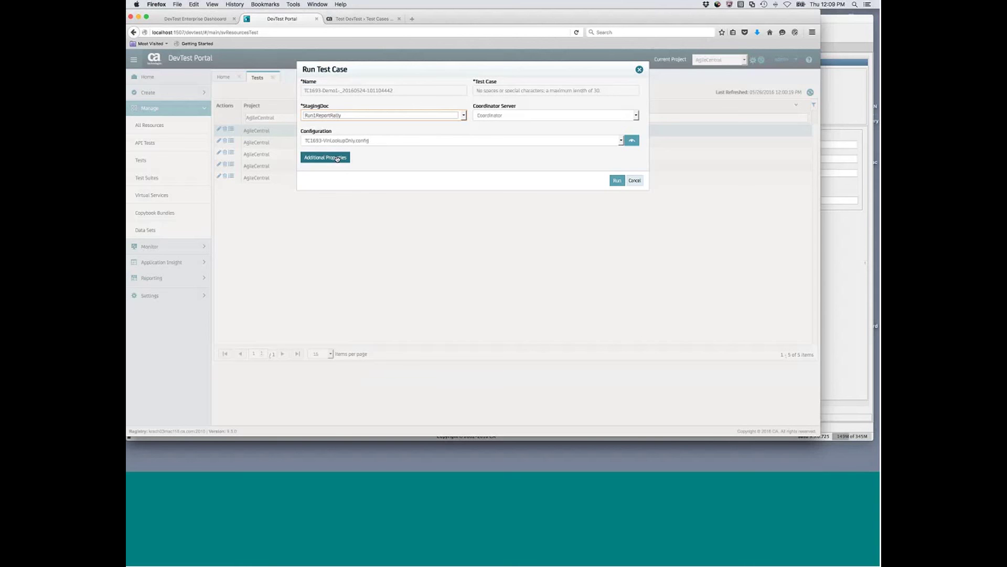
click(421, 187)
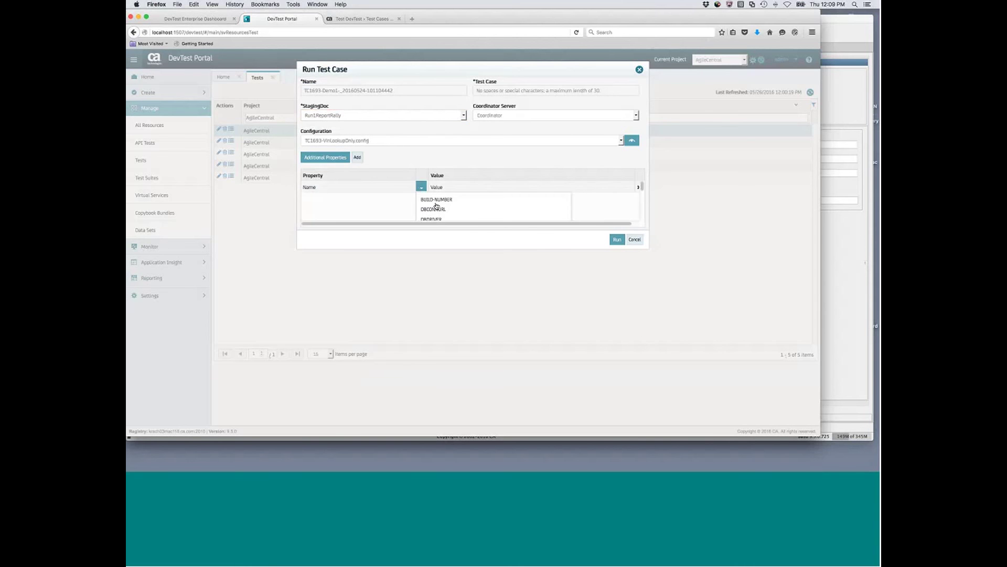
scroll(456, 209, down, 5)
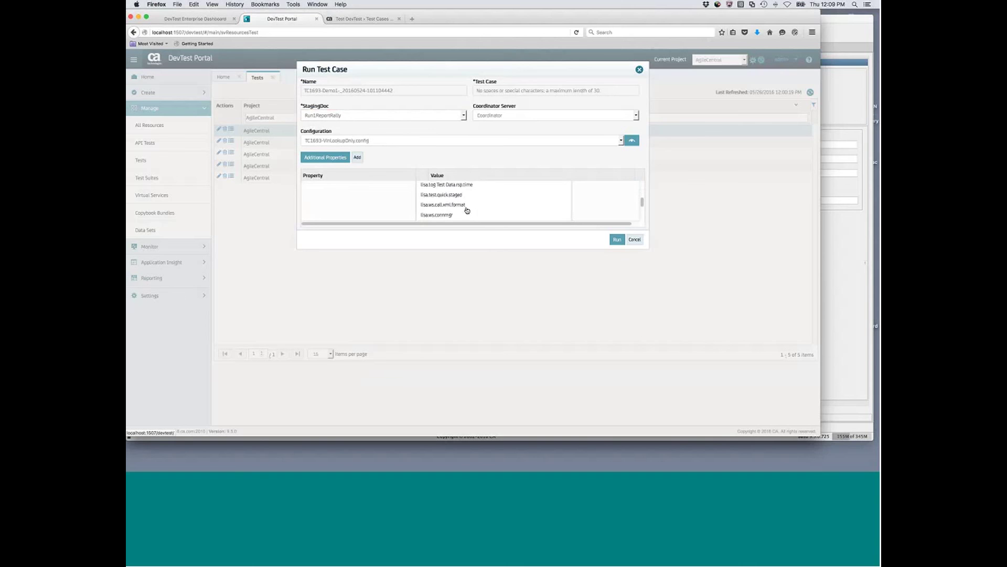
scroll(467, 210, down, 5)
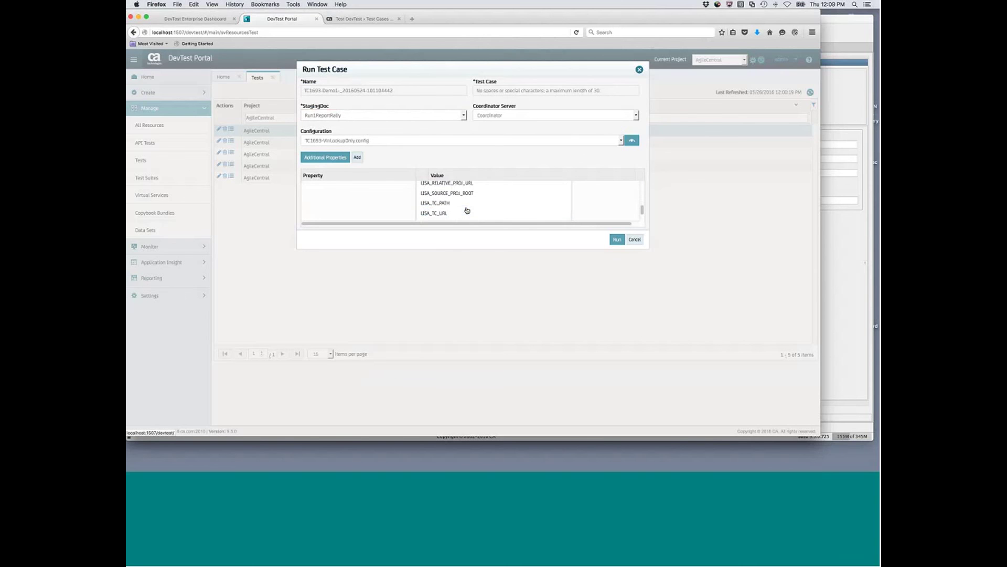
scroll(467, 209, down, 5)
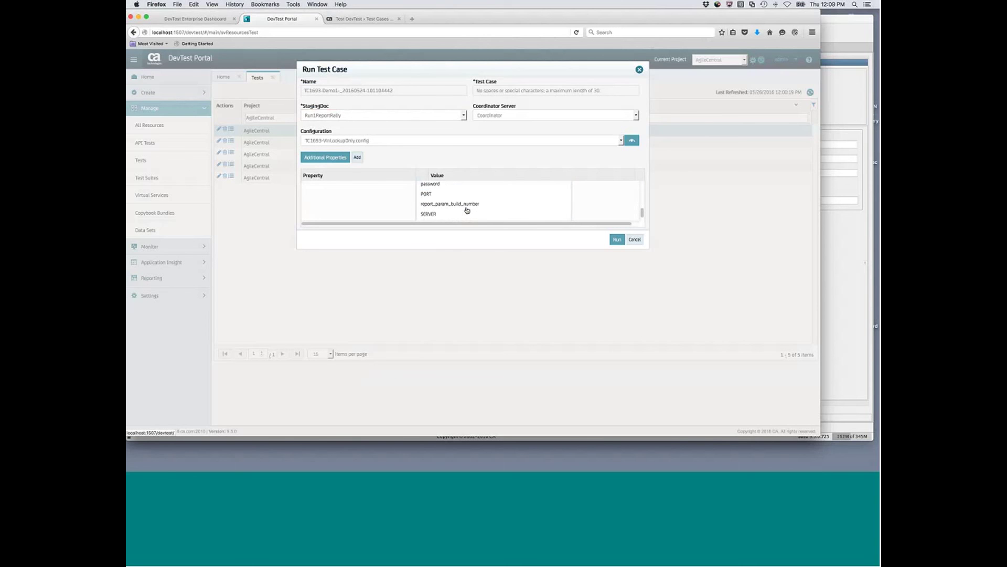
click(468, 204)
Step: Set report_param_build_number to 9.5.1.25 and run the test
click(481, 188)
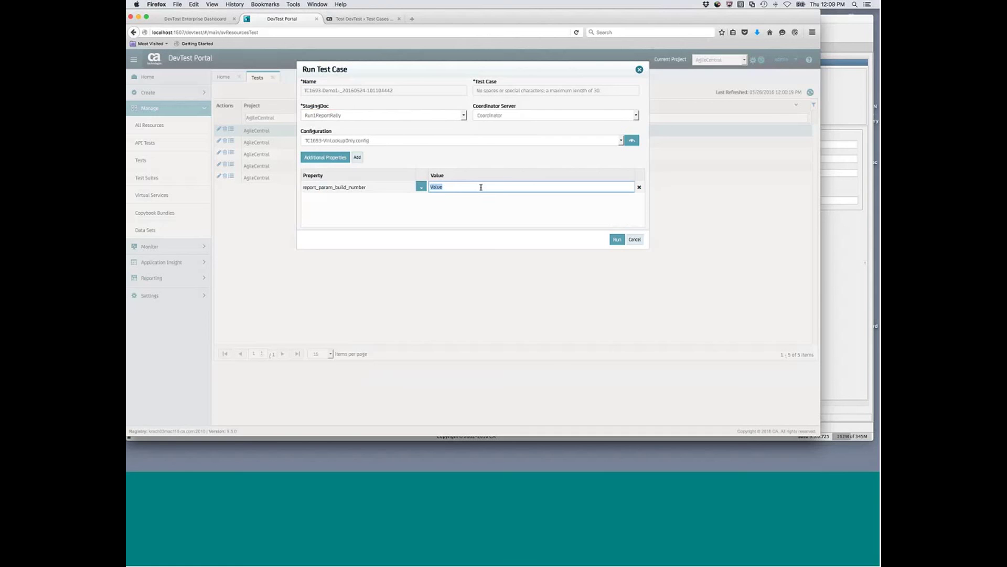
key(BackSpace)
text(9.5.1.25)
key(Return)
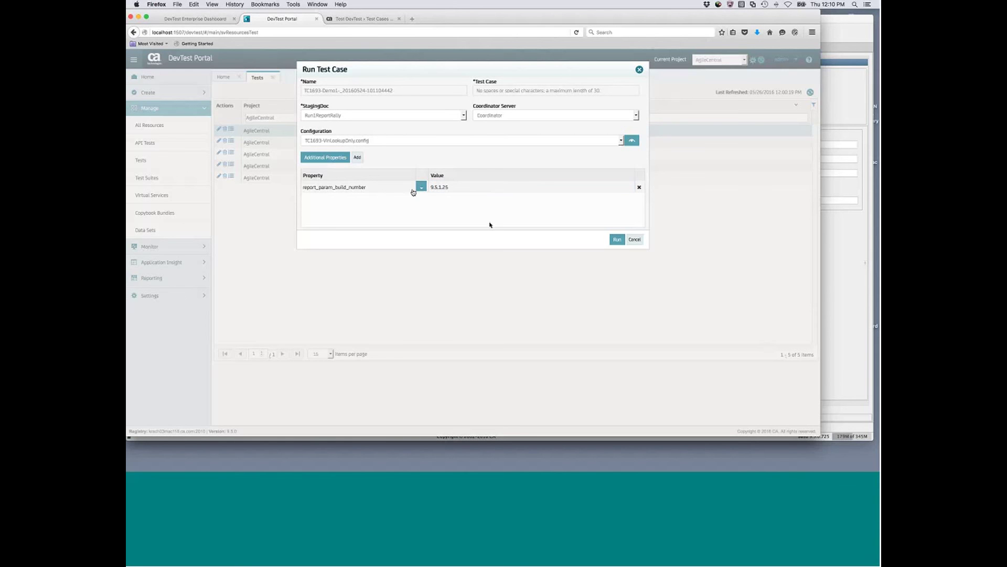
click(617, 240)
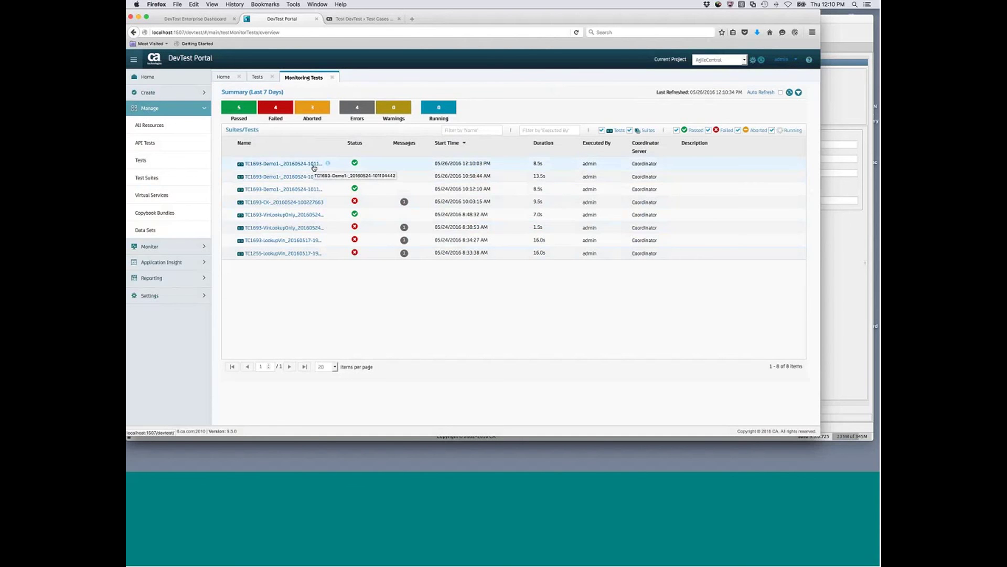
Step: Reload the Agile Central Test Cases list to show TC1693 passing on build 9.5.1.25
click(364, 19)
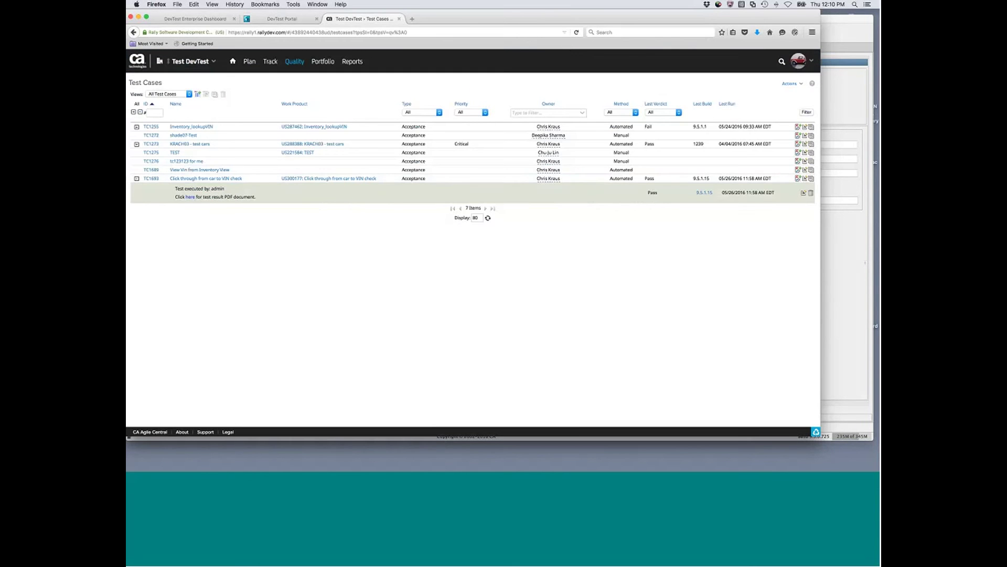
click(576, 32)
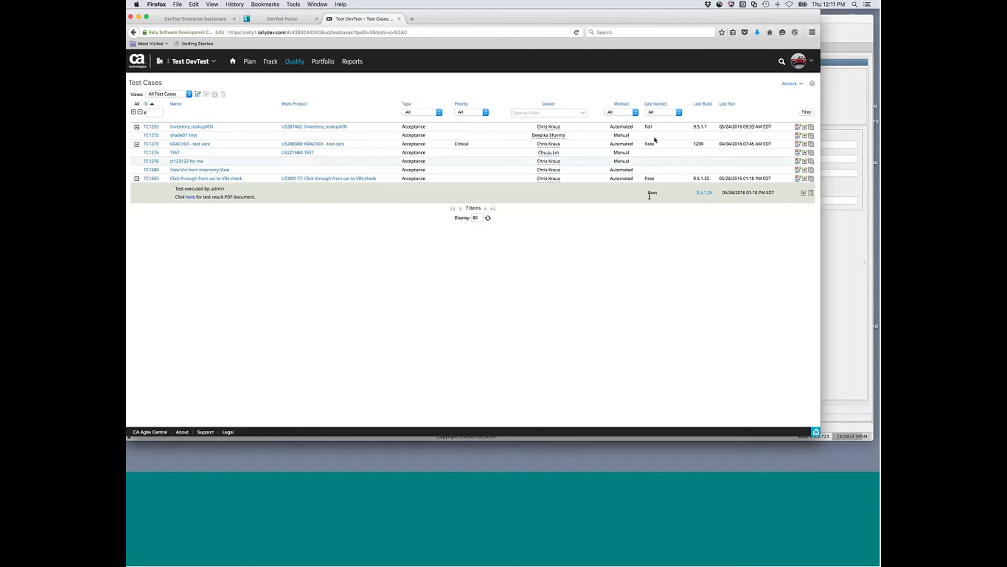
drag(646, 127, 660, 130)
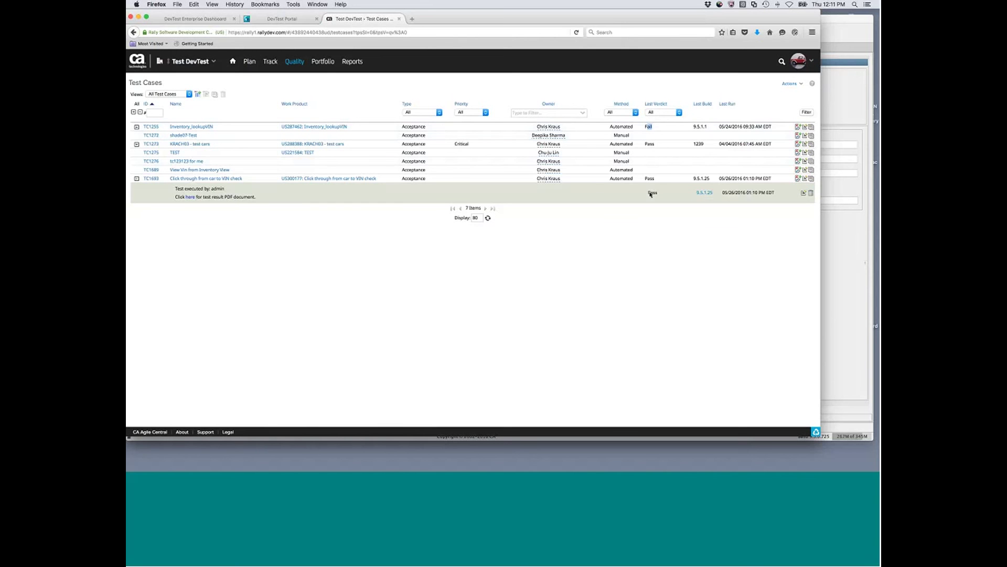
Step: Review TC1693's functional test report PDF with all five steps passing, then return to Test Cases
click(189, 197)
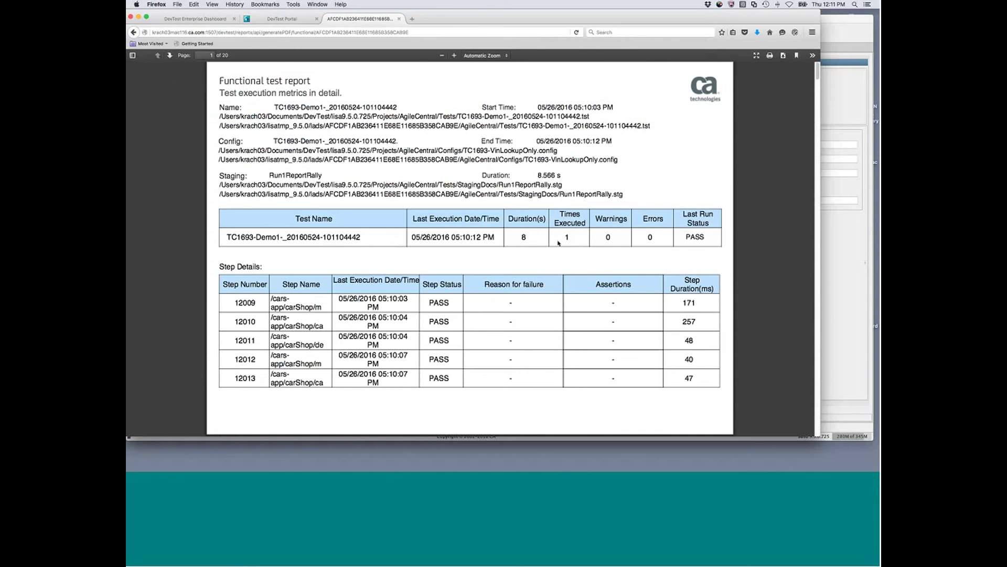
scroll(518, 247, down, 10)
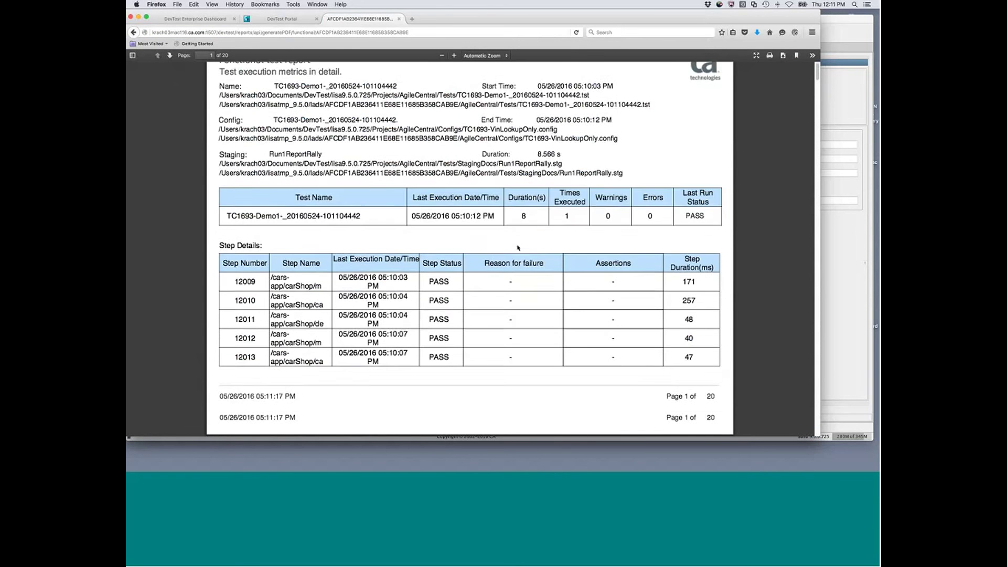
scroll(518, 247, down, 20)
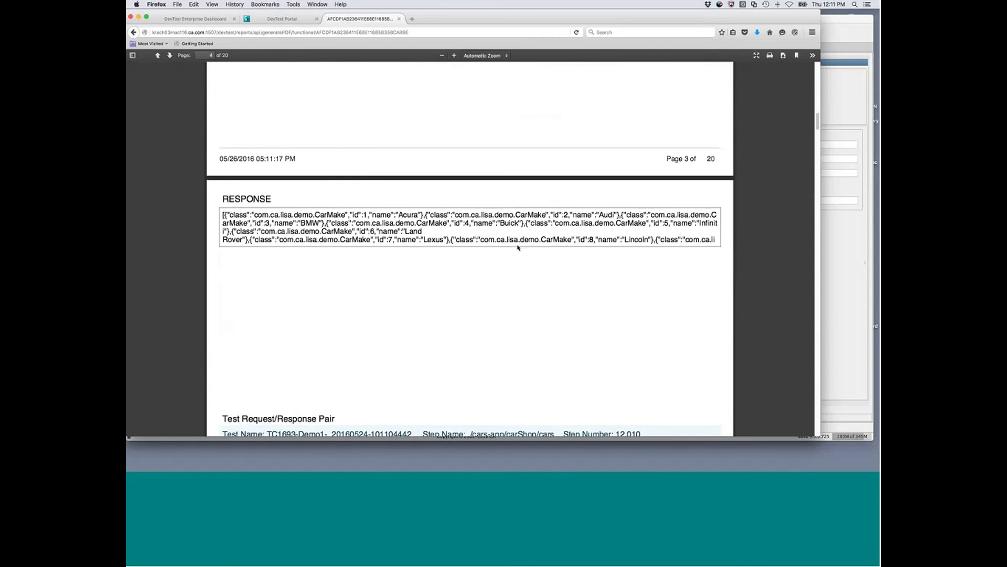
scroll(518, 247, down, 15)
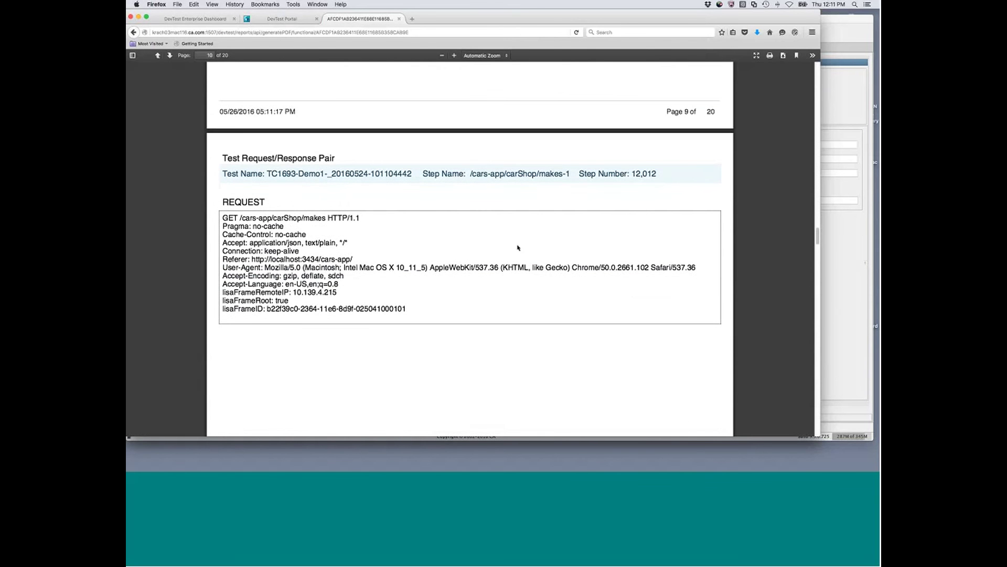
scroll(518, 247, down, 2)
scroll(517, 247, up, 20)
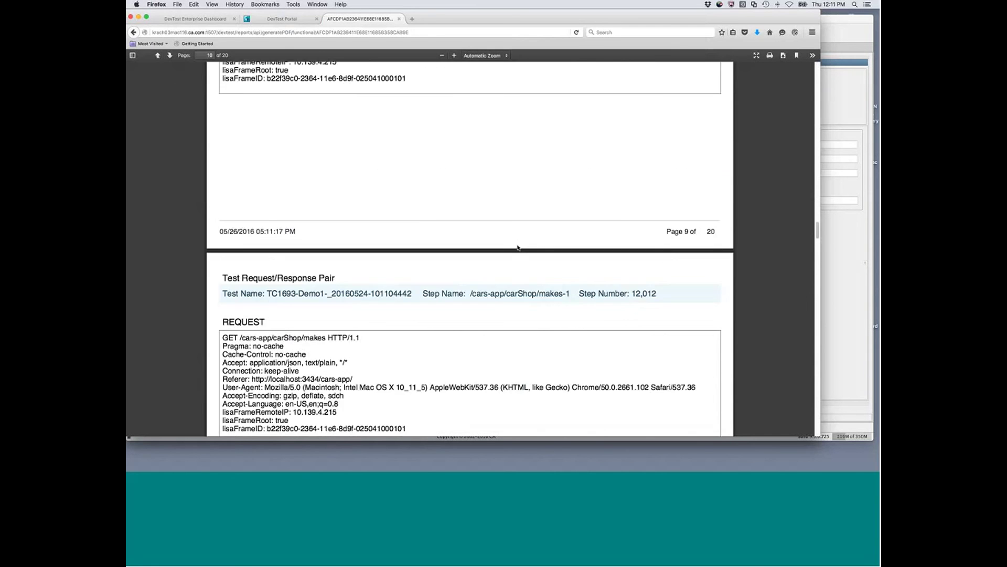
scroll(518, 247, up, 15)
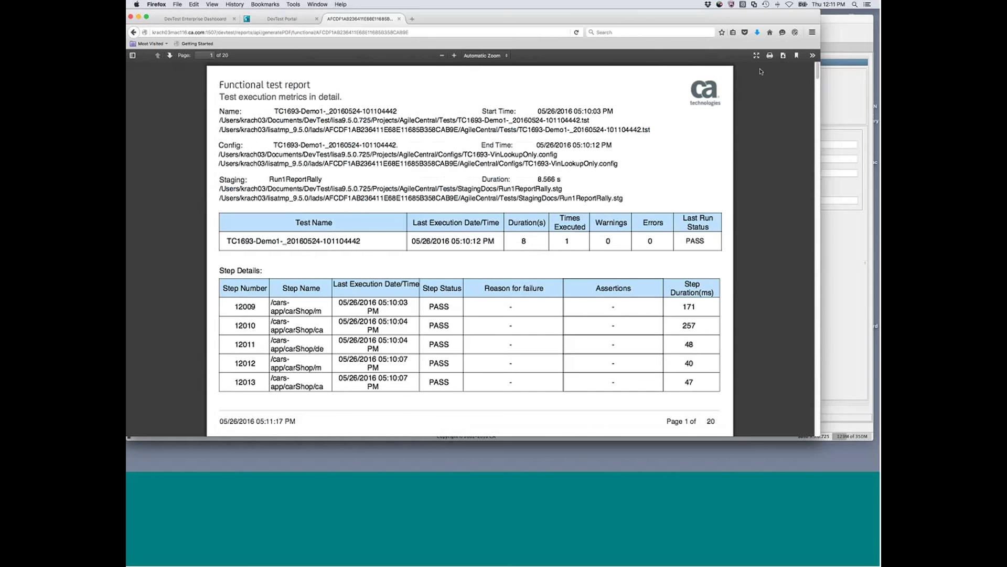
click(133, 33)
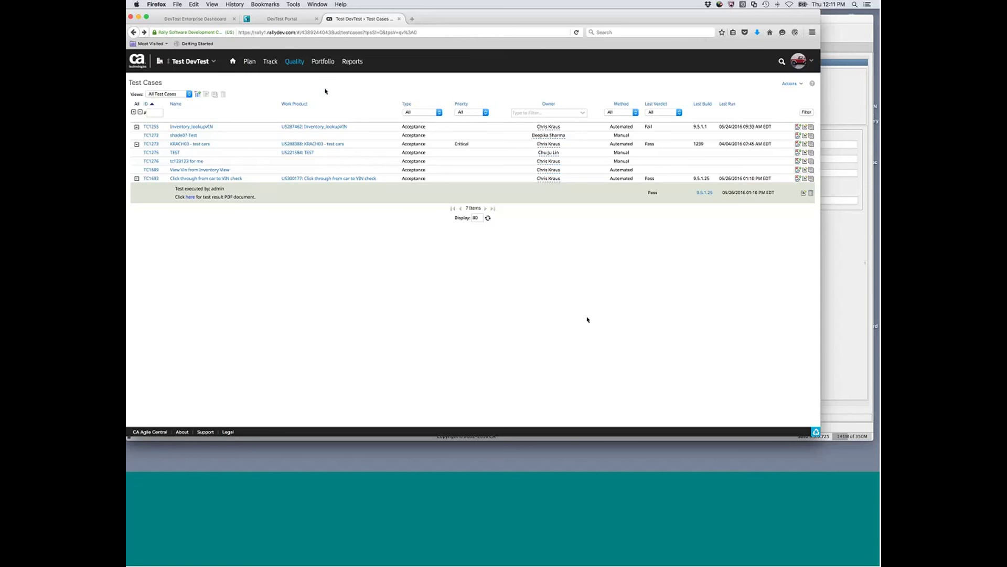
Step: Back in DevTest Portal, start a Virtual Service via Recording and expand Application Insight
click(279, 19)
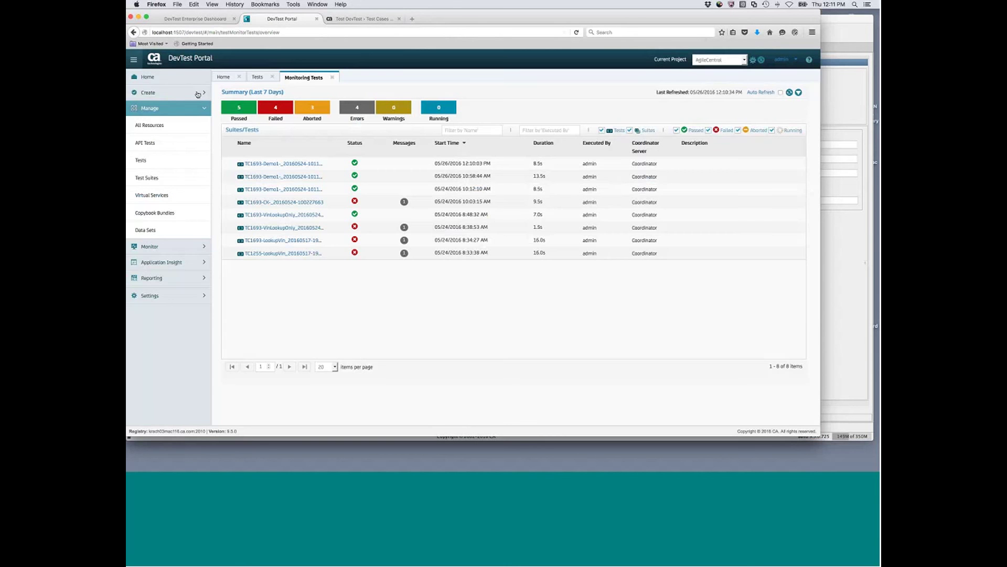
click(168, 92)
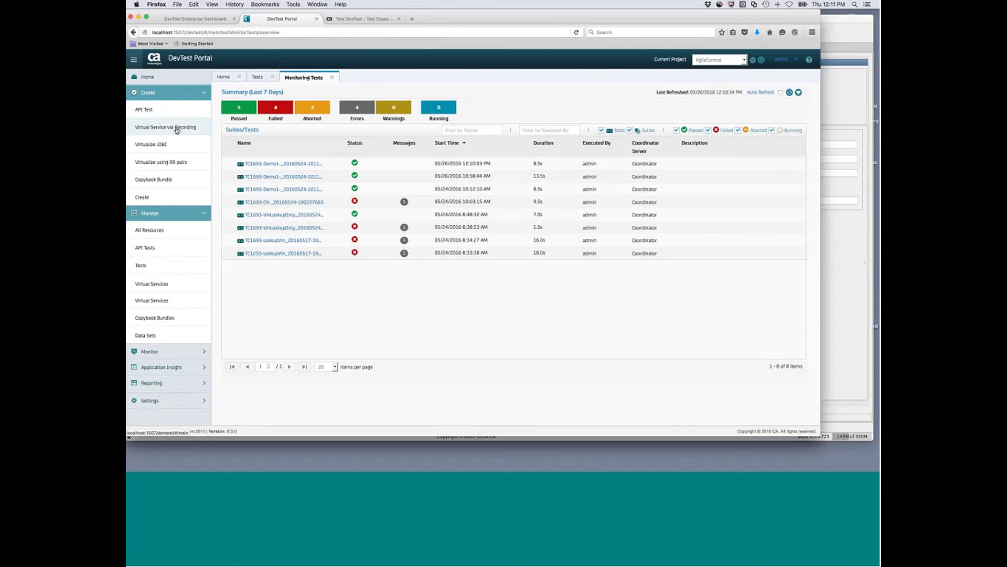
click(182, 131)
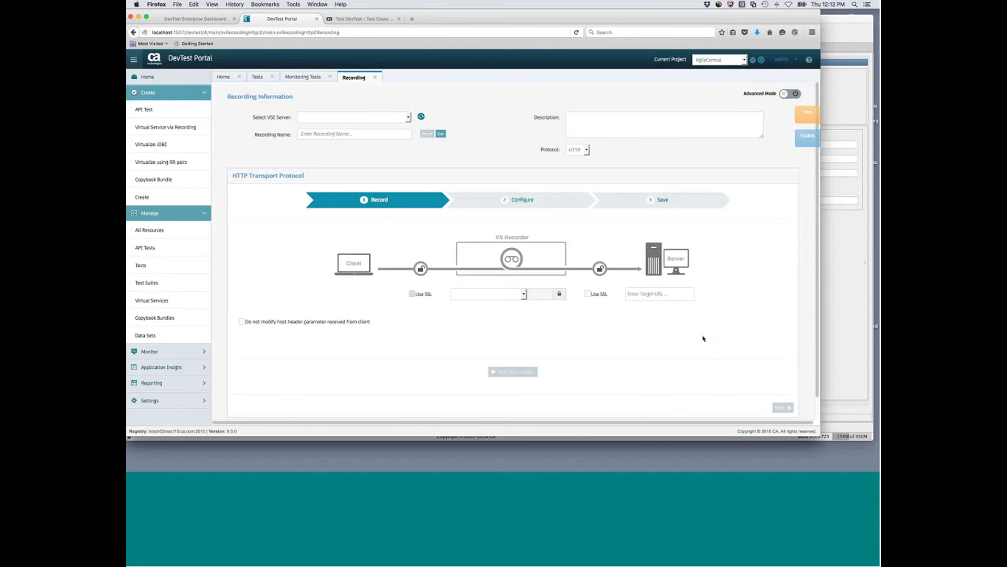
click(177, 369)
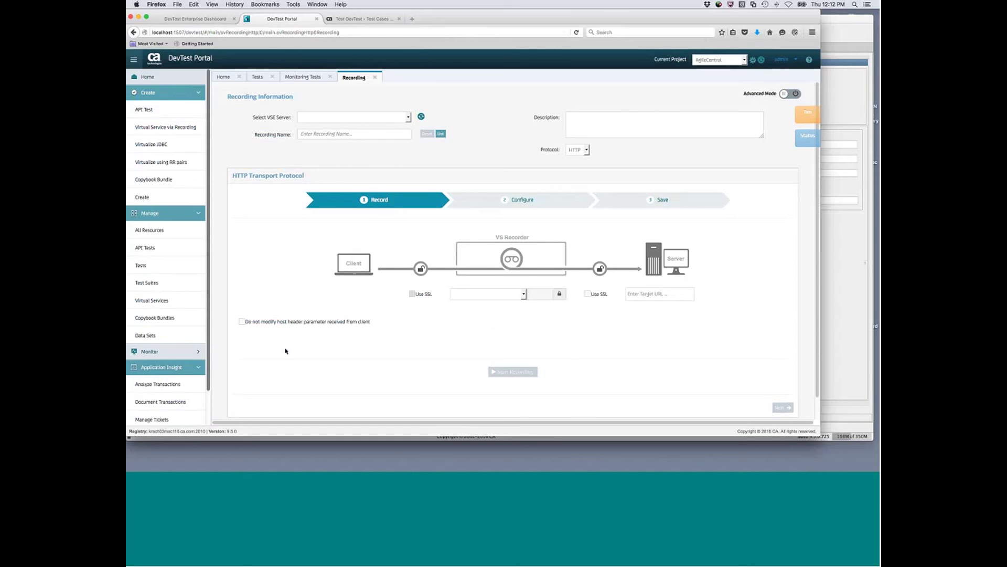
scroll(219, 402, down, 2)
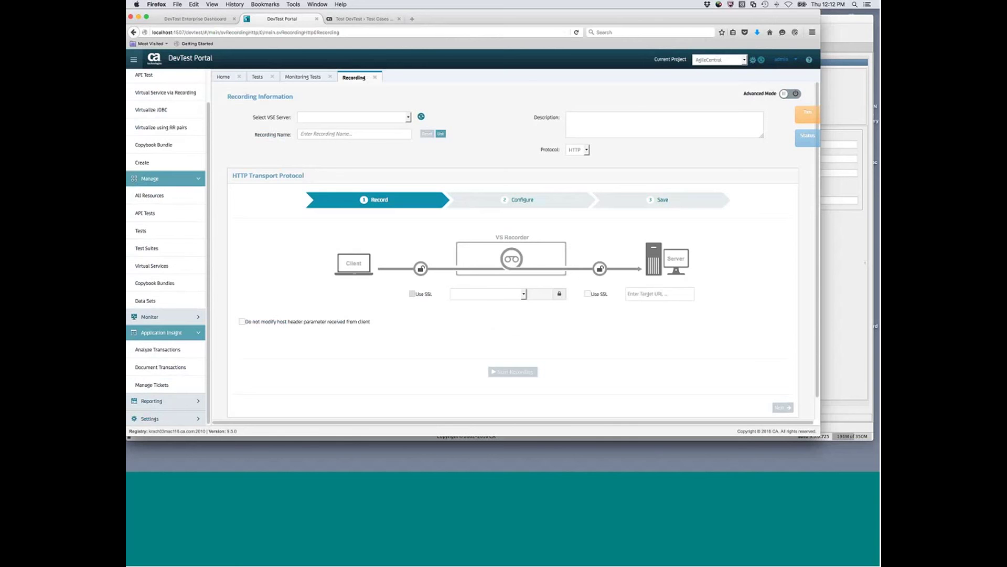
Step: From the Tests list, set TC1693-CX's staging document to Run1ReportRally, then close without running
click(265, 79)
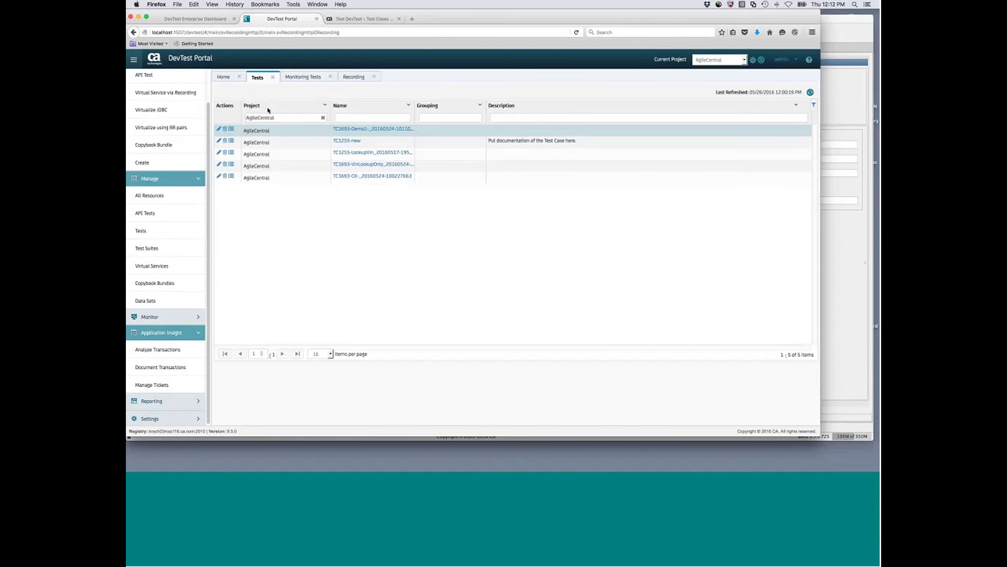
click(233, 178)
click(246, 198)
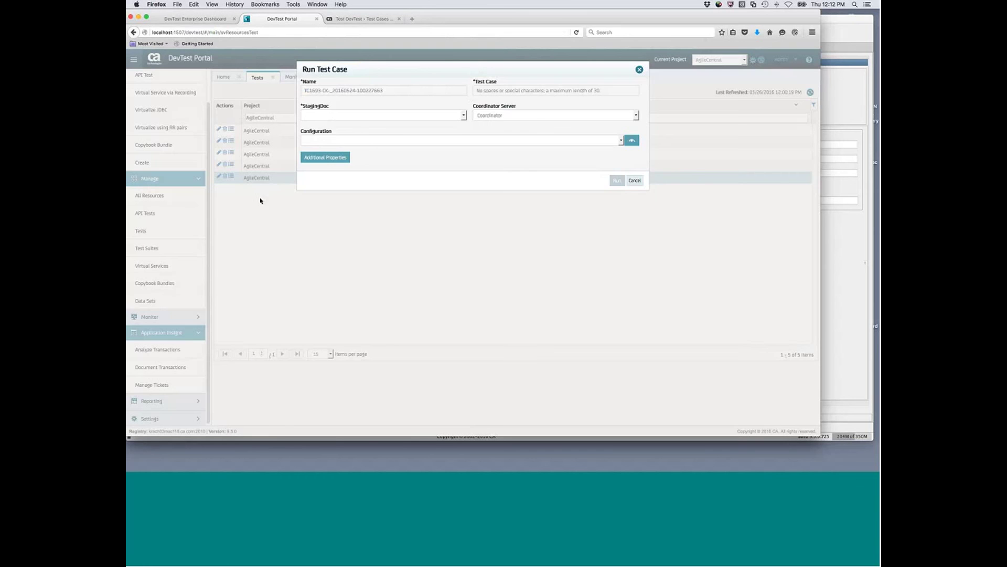
click(351, 116)
click(351, 118)
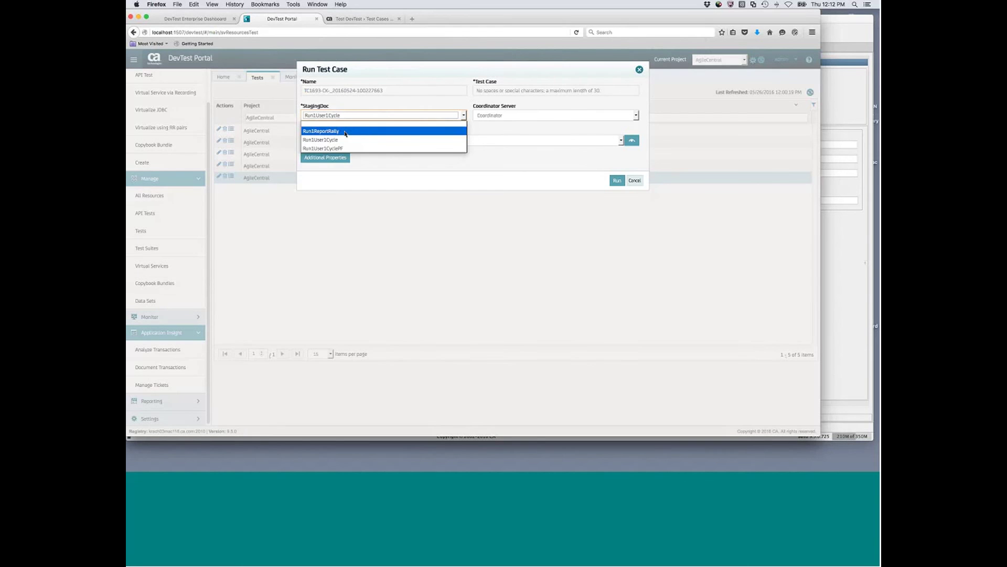
click(345, 132)
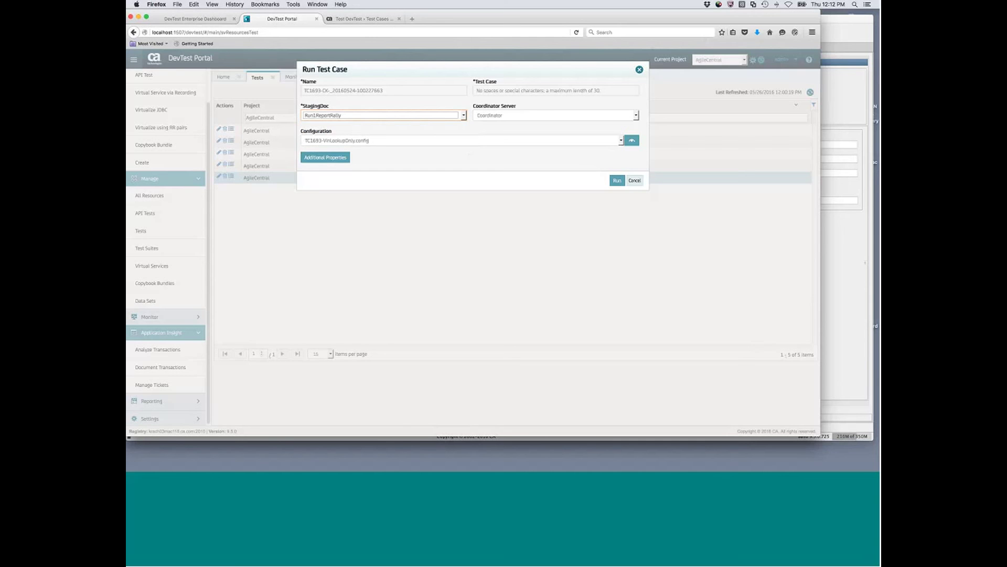
click(639, 69)
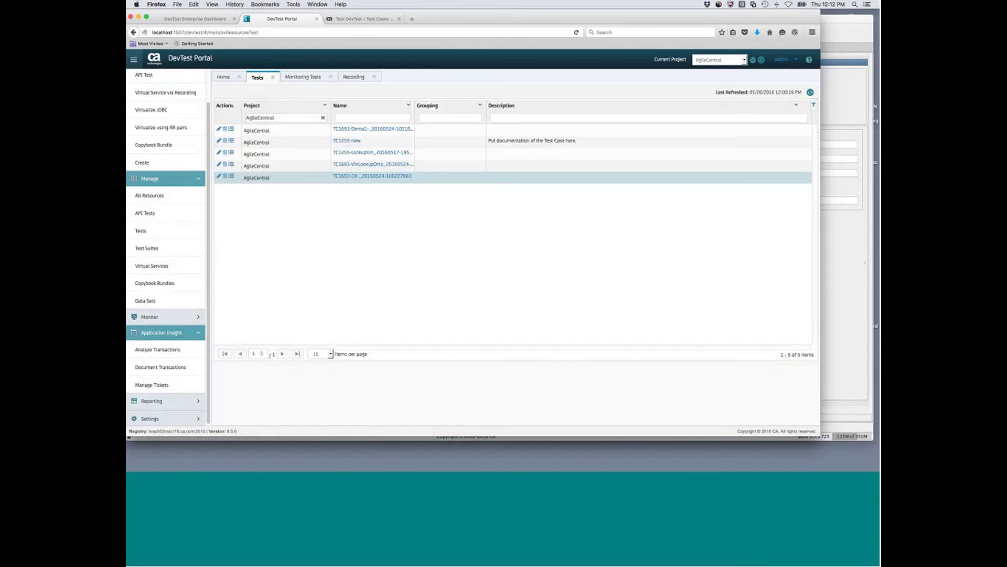
Step: View the Reporting > Testing report catalogue, then return to the Agile Central Test Cases tab
click(196, 400)
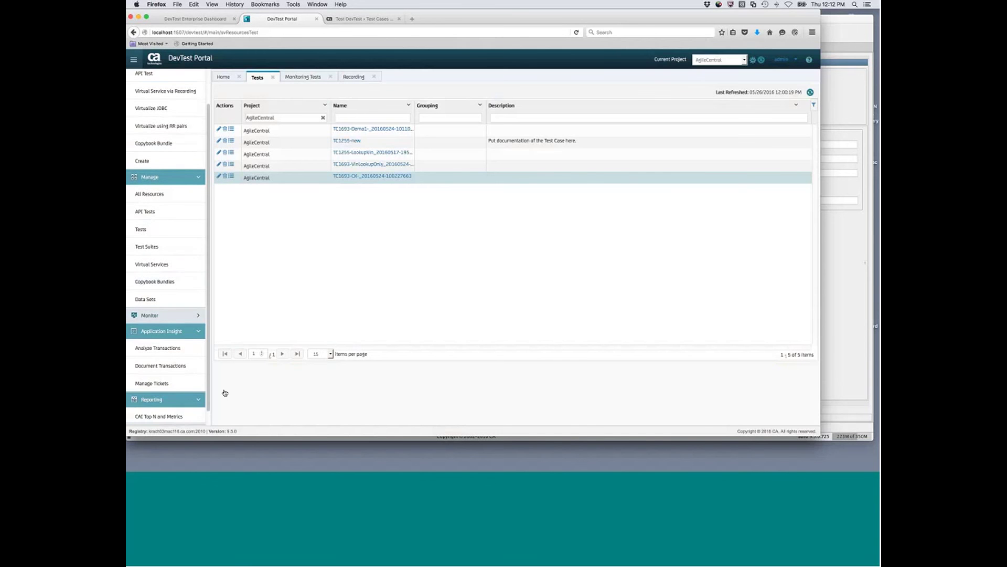
scroll(179, 369, down, 2)
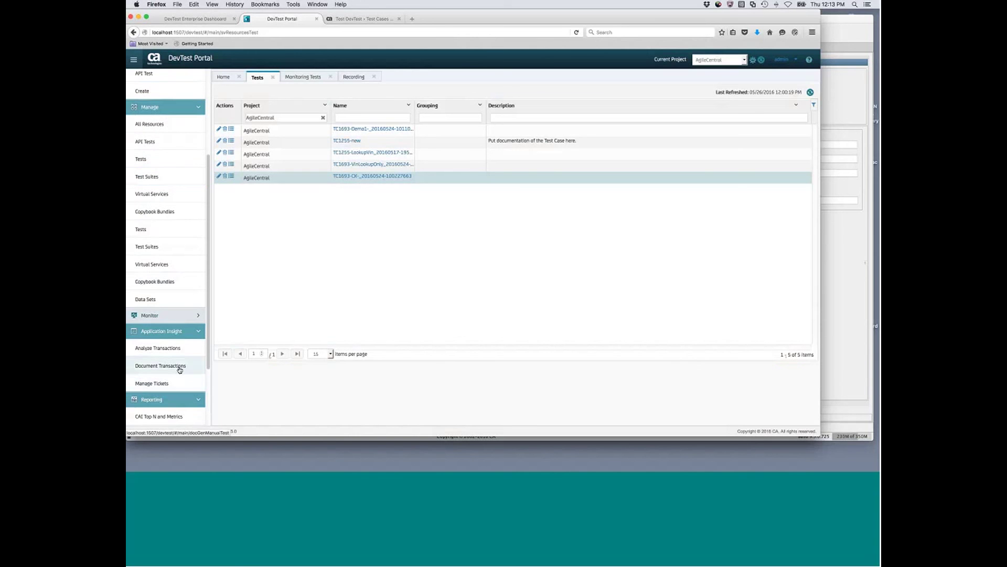
scroll(181, 367, down, 2)
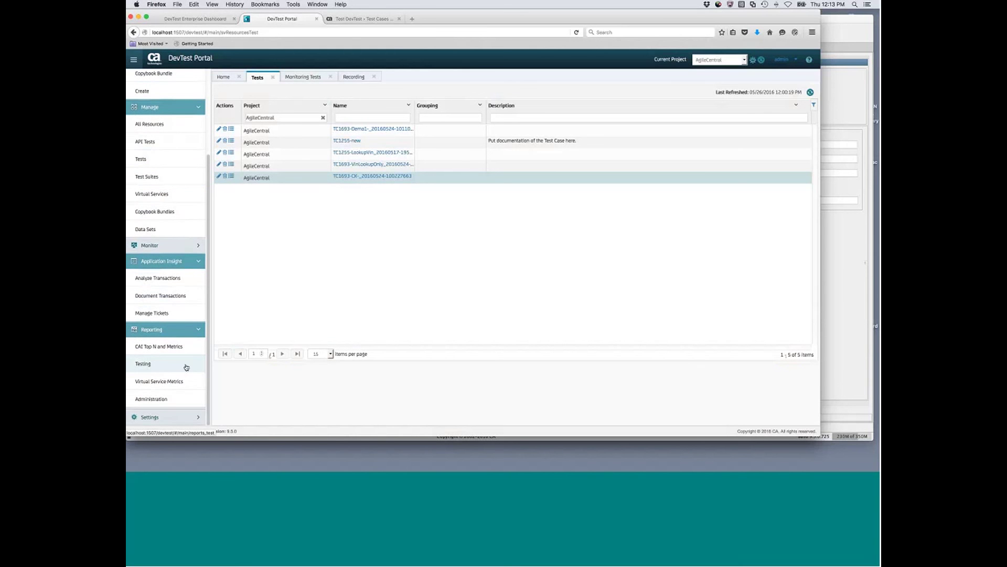
click(175, 363)
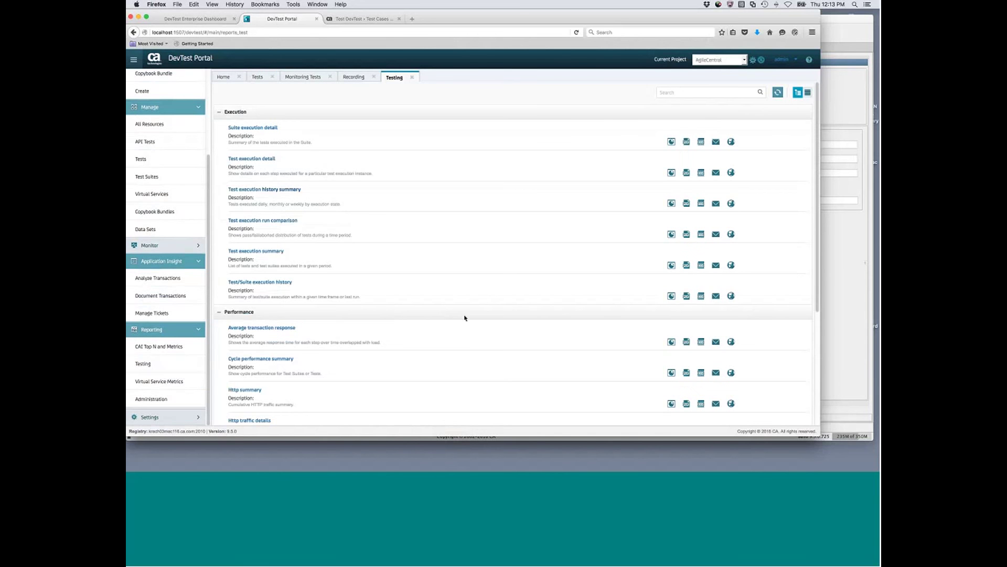
click(354, 20)
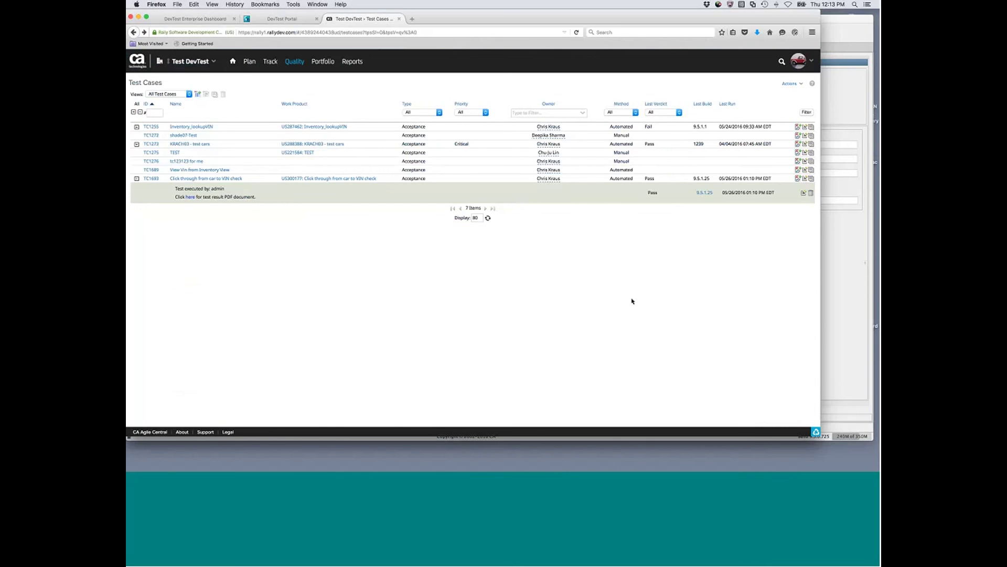